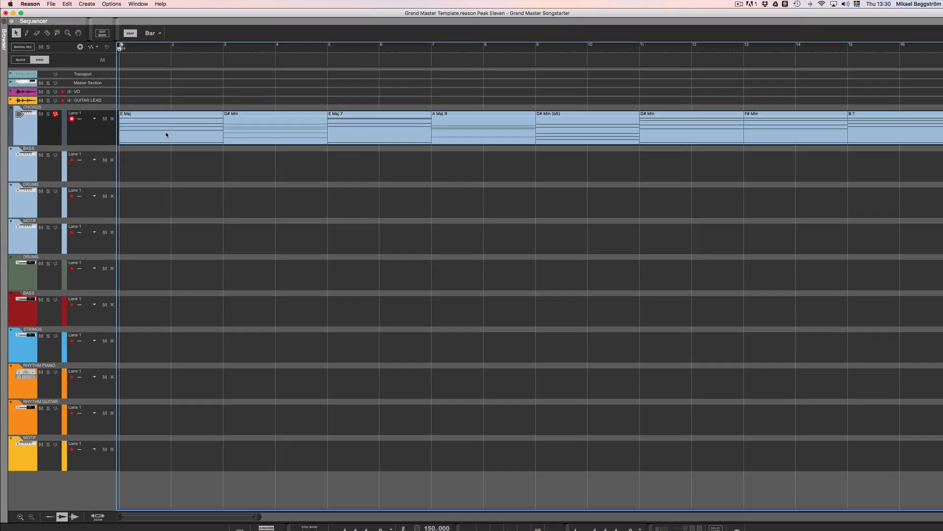
- Examine and play the chord clips on the CHORDS track, and look over the STRINGS, RHYTHM PIANO, RHYTHM GUITAR and MOTIF tracks
click(162, 127)
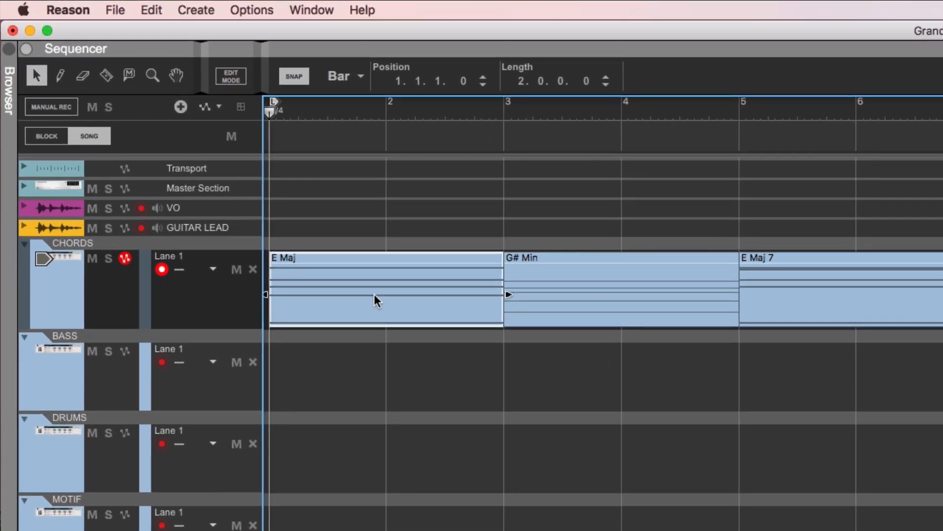
click(610, 414)
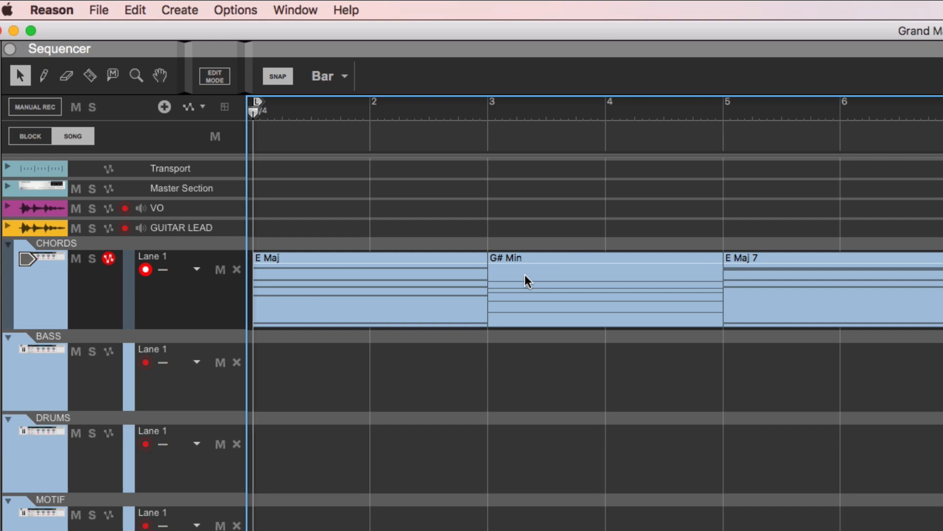
click(653, 278)
click(910, 289)
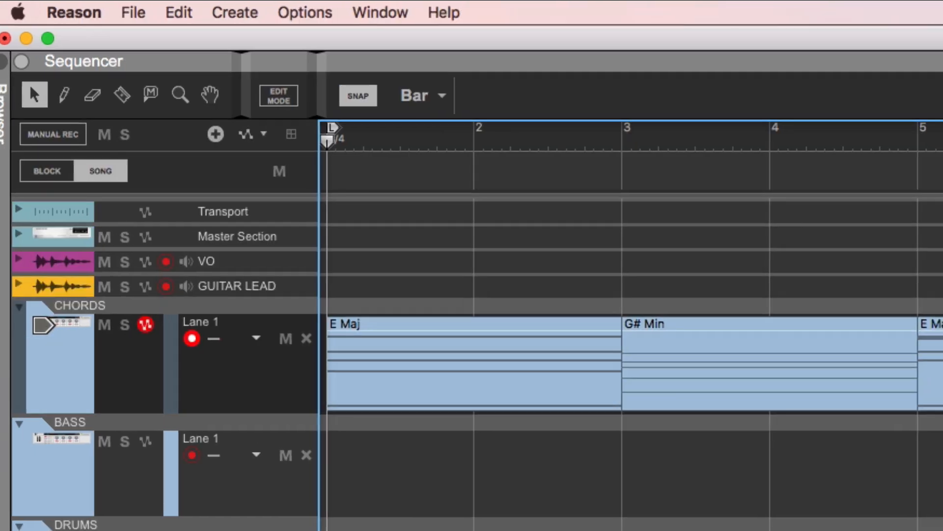
key(space)
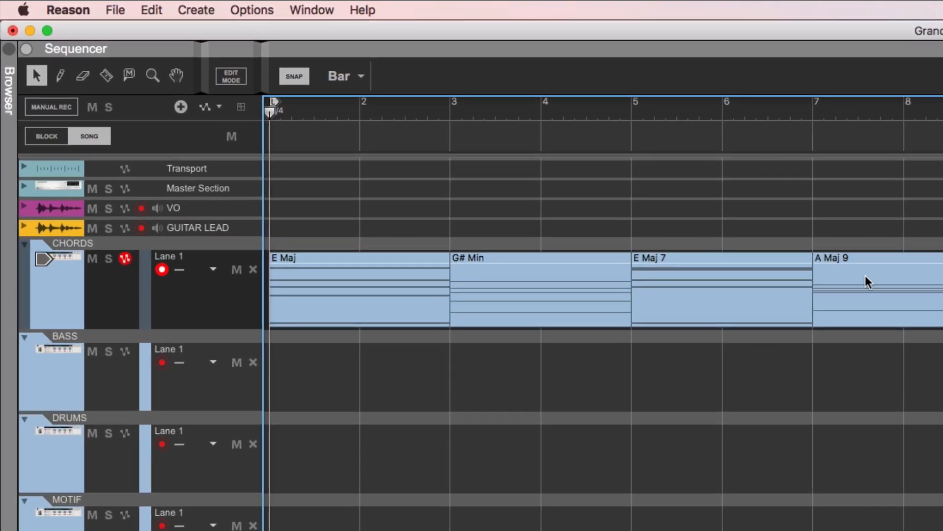
click(344, 257)
click(543, 294)
click(757, 304)
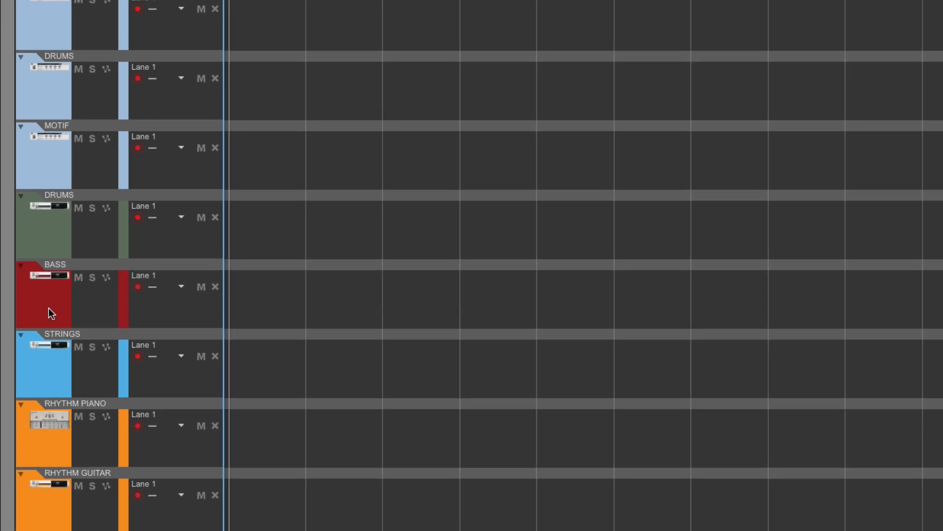
click(47, 336)
click(38, 458)
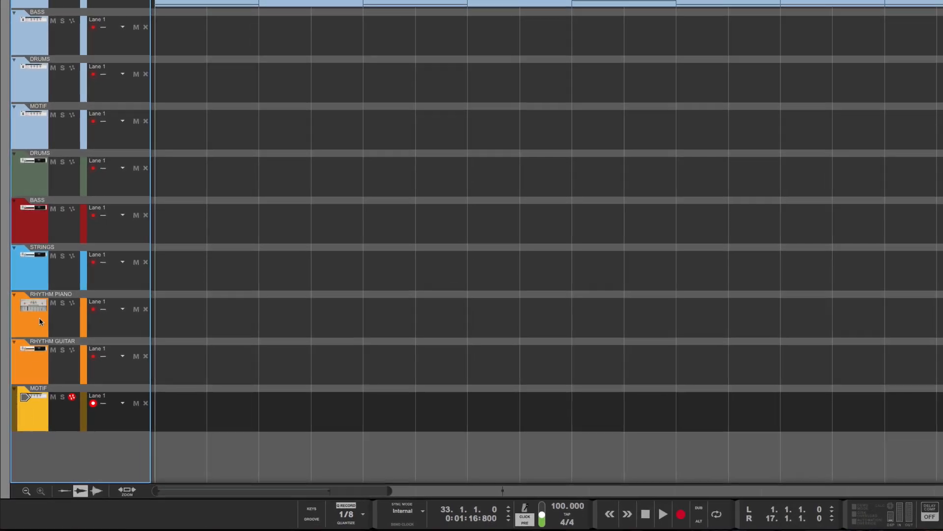
click(39, 318)
click(51, 370)
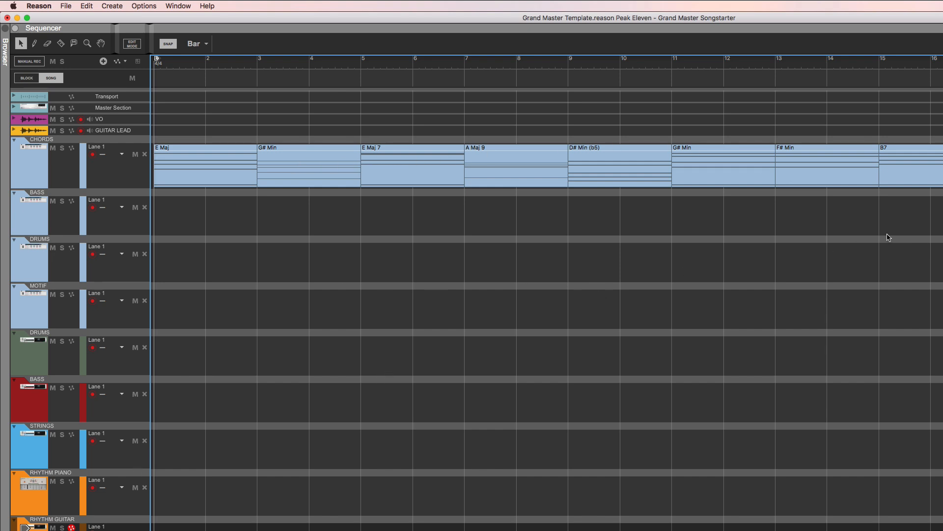
- Copy all the chord clips from the CHORDS track to the STRINGS track, starting at bar 1
drag(694, 209, 194, 166)
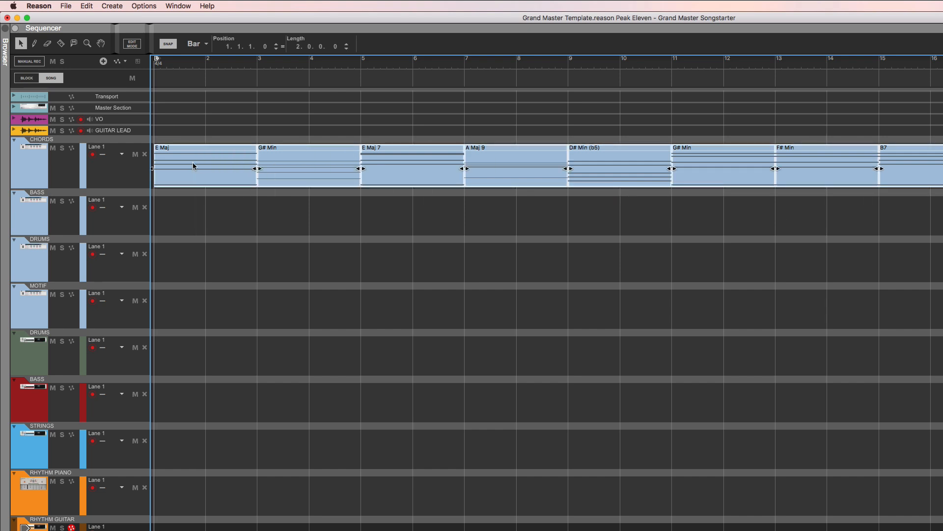
key(super+d)
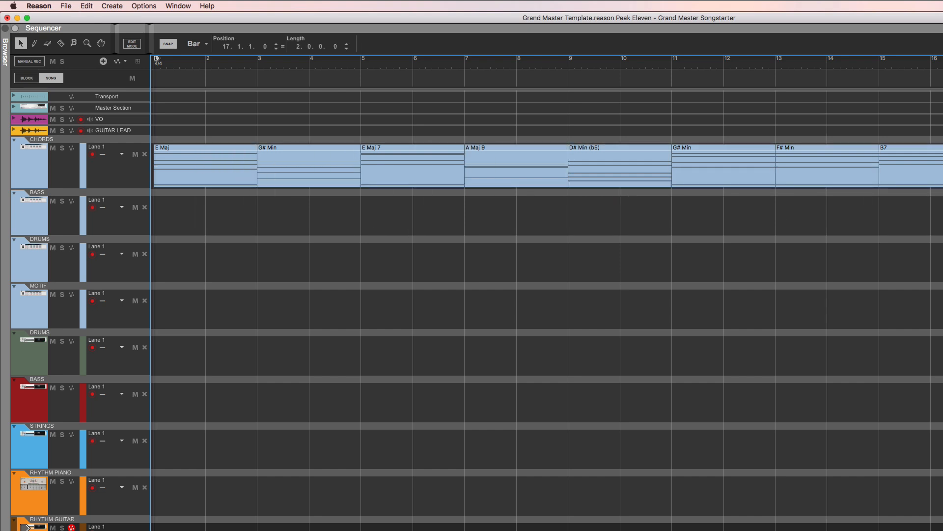
drag(941, 305, 178, 433)
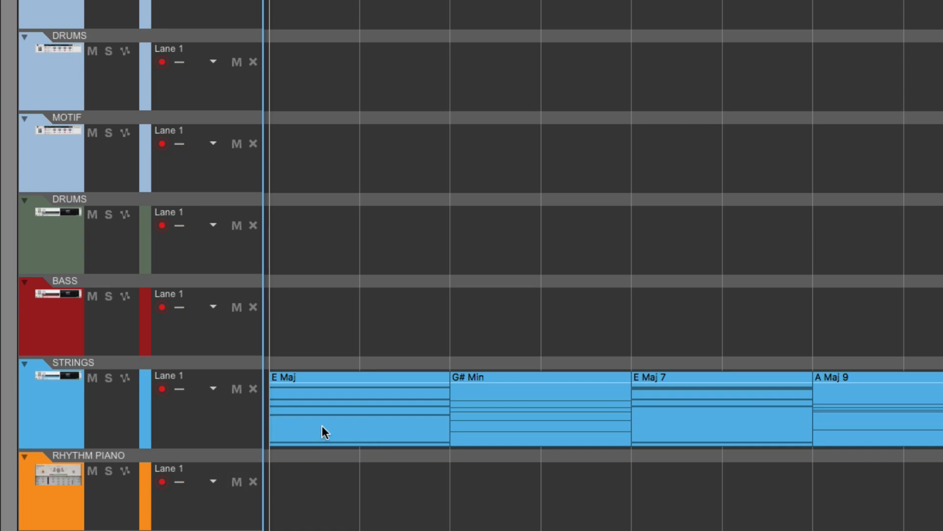
- Open the copied E Maj clip on the STRINGS track and examine the individual notes of the chord
double_click(347, 427)
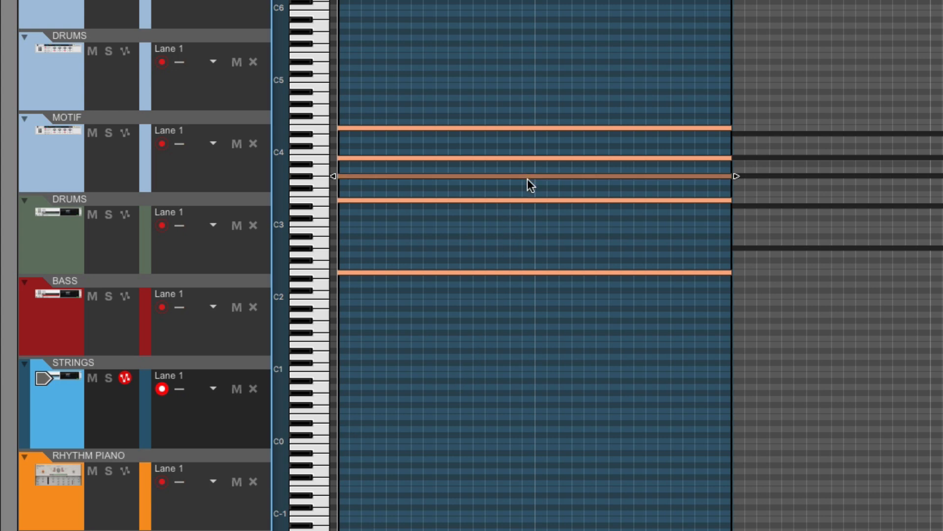
click(564, 326)
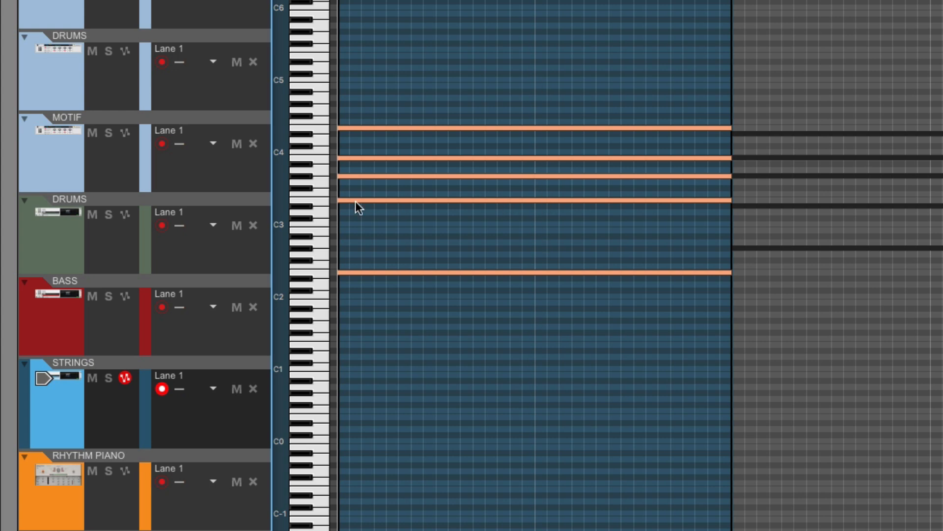
drag(358, 198, 367, 86)
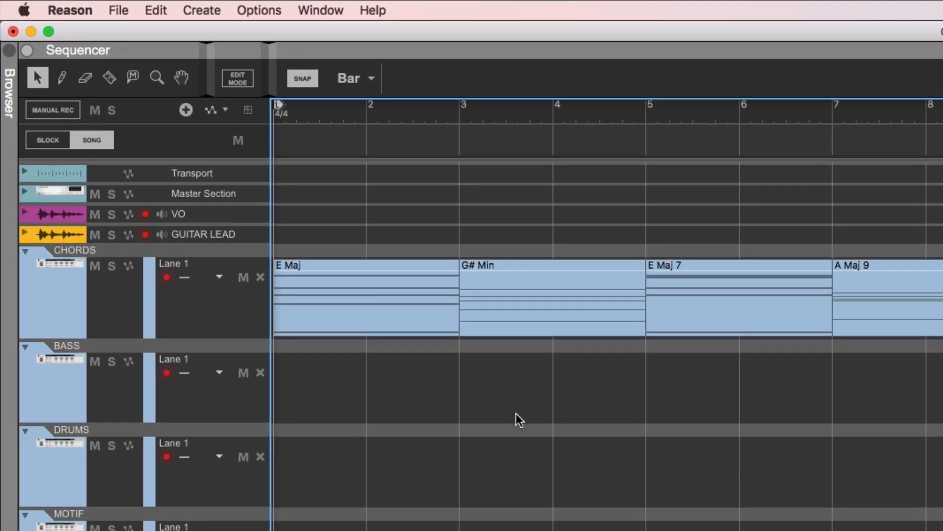
- Delete all the existing chord clips from the CHORDS track
click(69, 295)
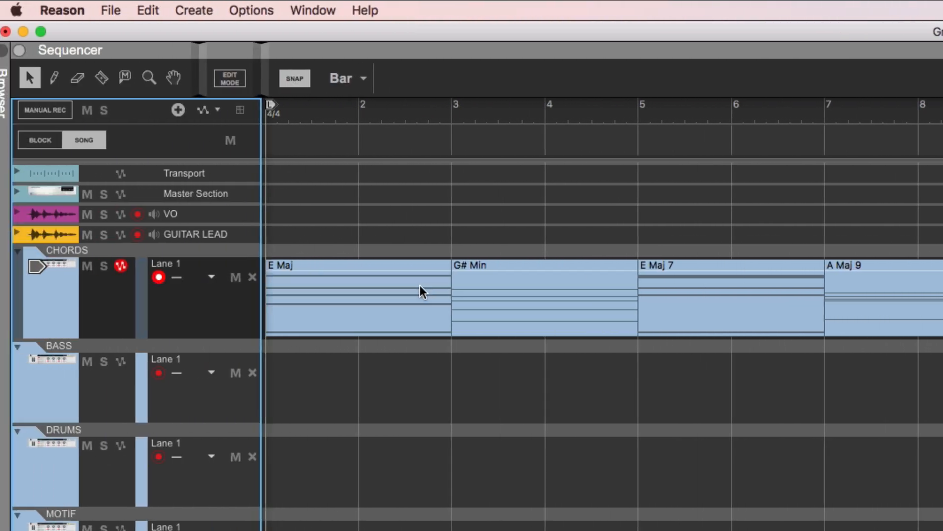
double_click(388, 268)
click(383, 350)
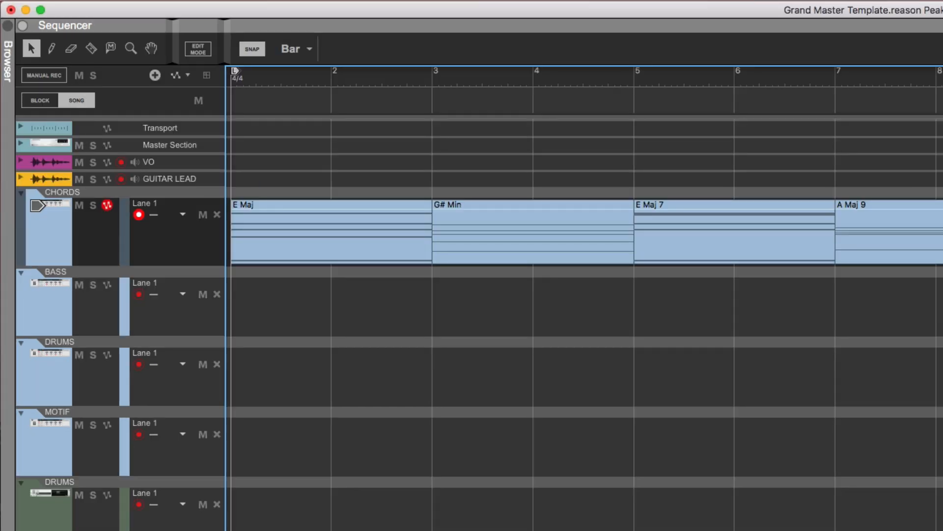
drag(934, 405, 369, 233)
key(Delete)
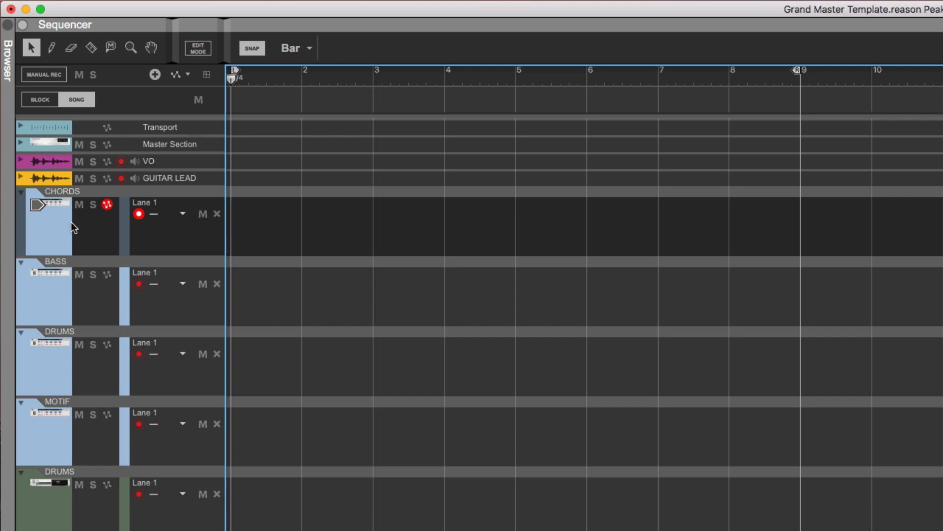
double_click(69, 195)
click(87, 190)
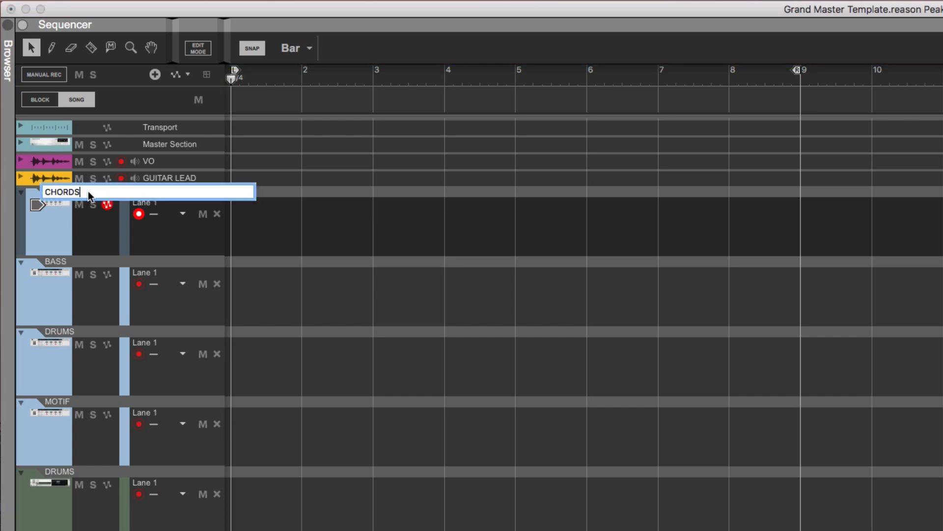
key(Return)
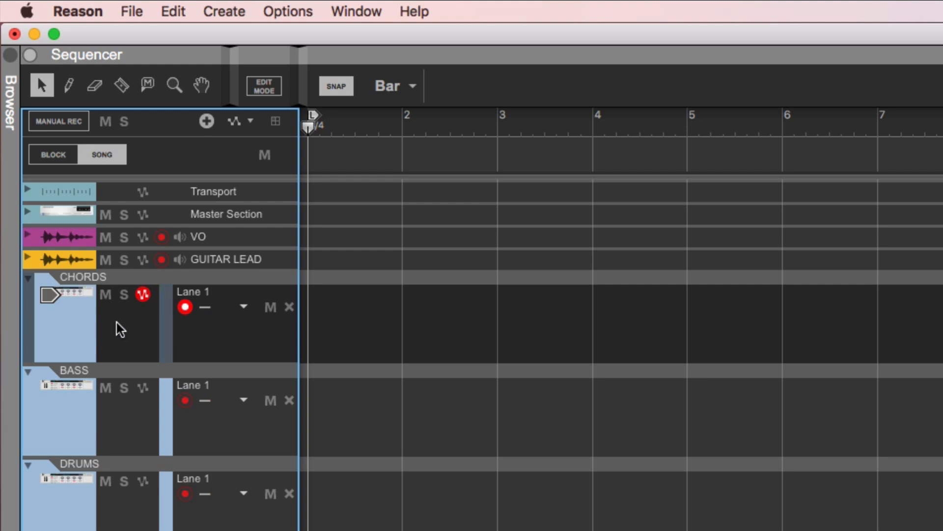
- Ready the CHORDS track for recording and set the song tempo to 100 BPM
click(185, 306)
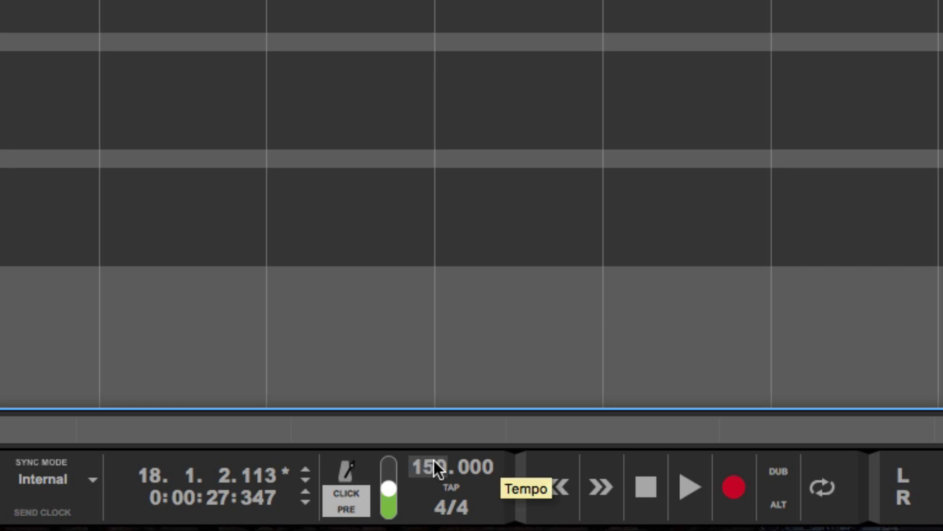
click(435, 461)
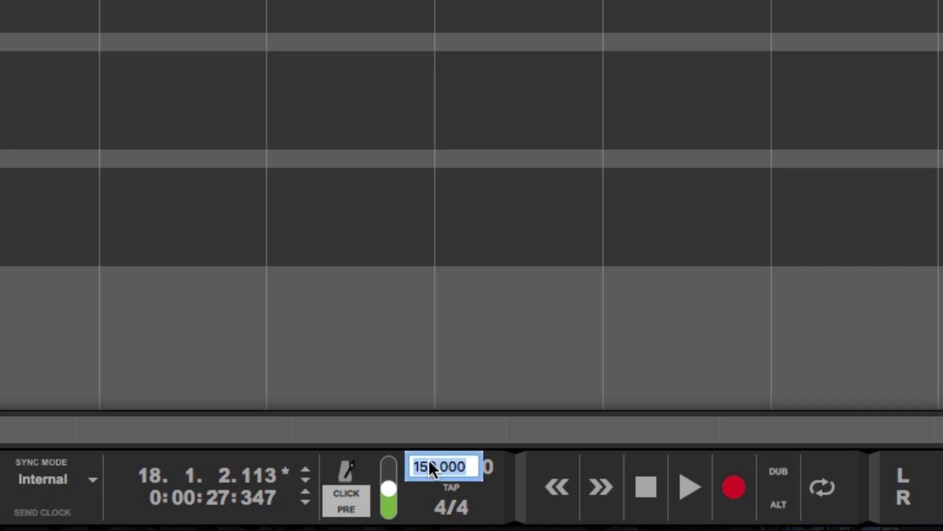
text(100)
key(Return)
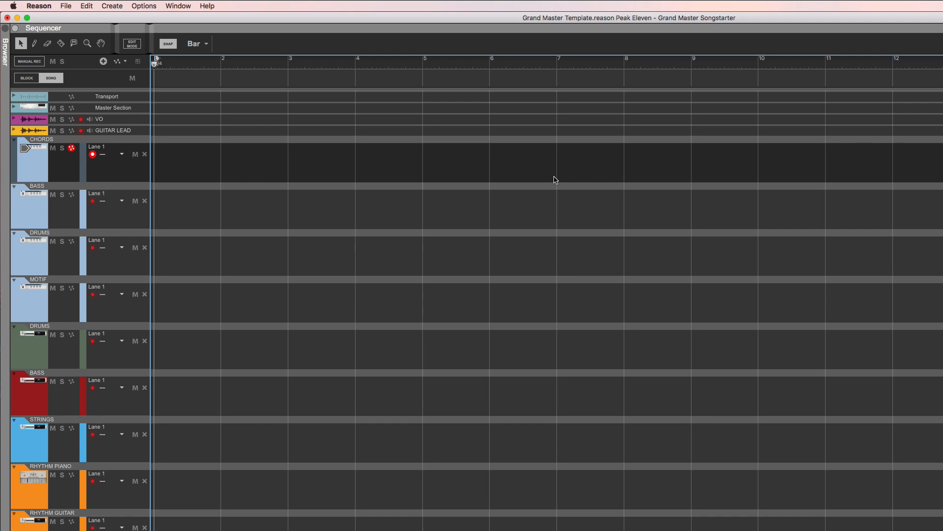
- Record a progression of eight one-bar chords on the CHORDS track, starting at bar 1
key(super+Return)
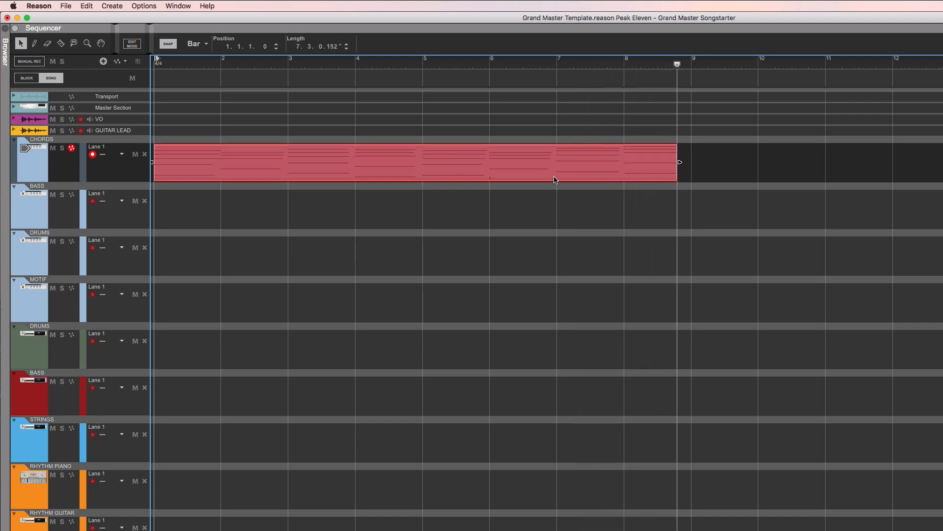
key(space)
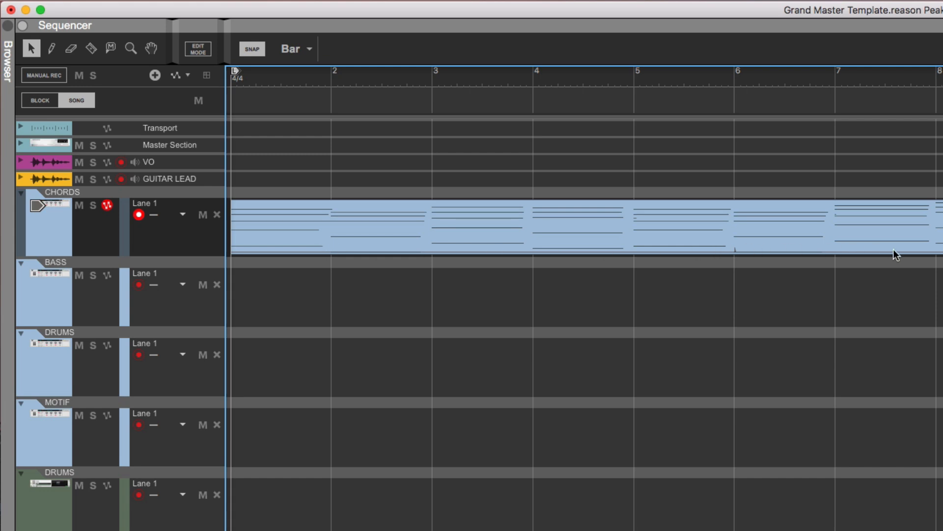
- Open the recorded chord clip and delete the stray short notes D3 at bar 5 and F3 at bar 7
double_click(332, 239)
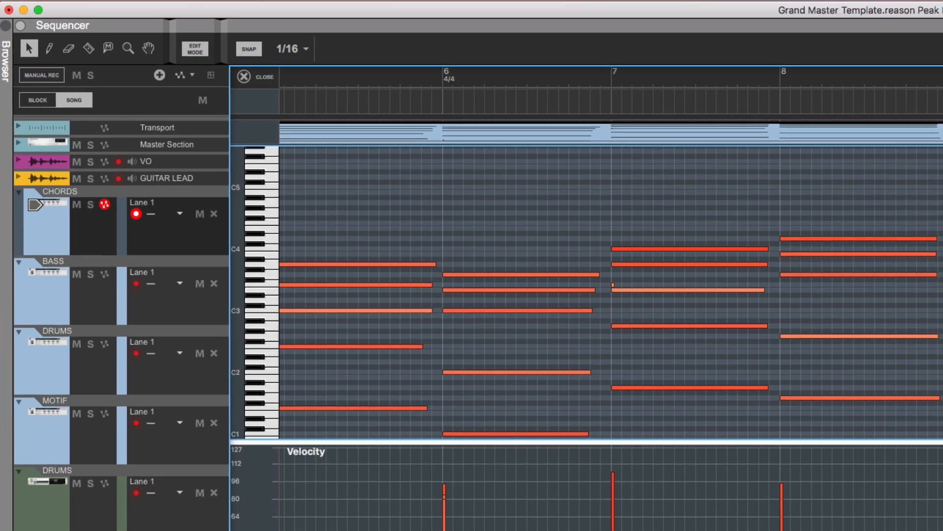
scroll(556, 491, left, 10)
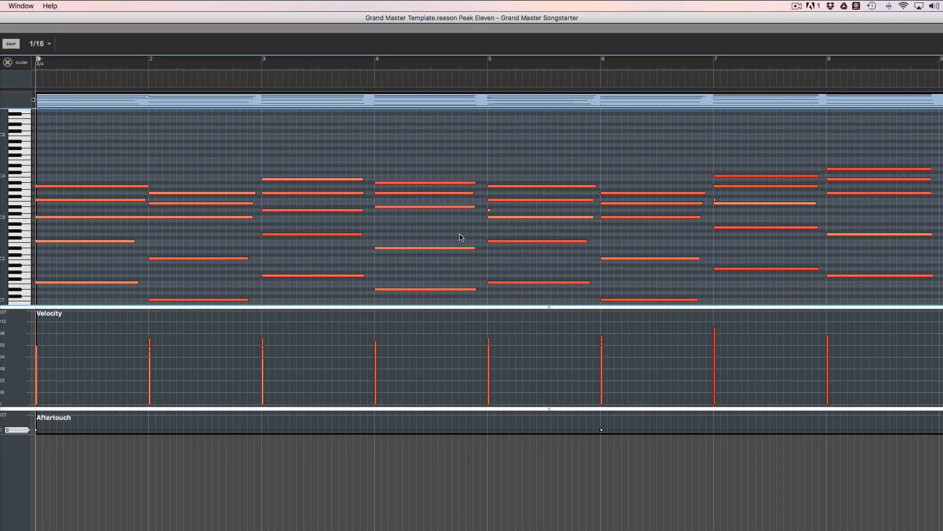
scroll(462, 237, down, 2)
click(490, 197)
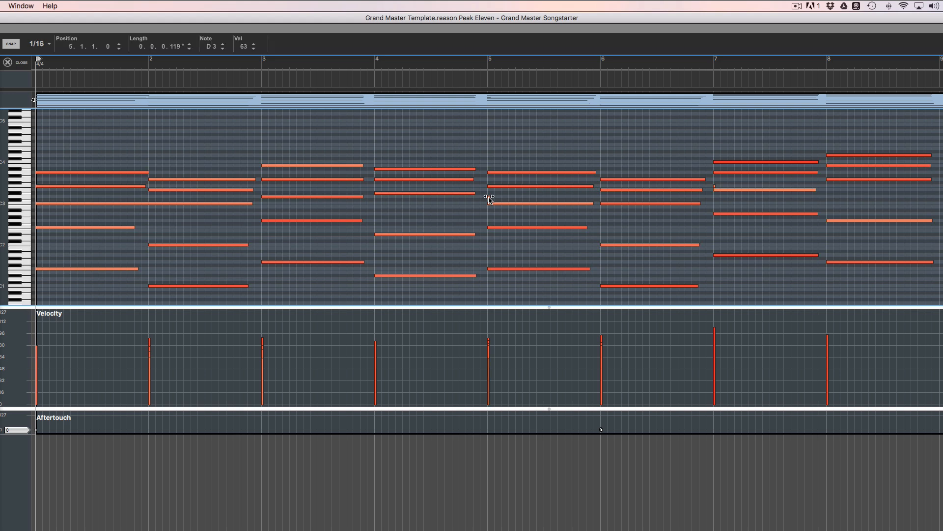
key(Delete)
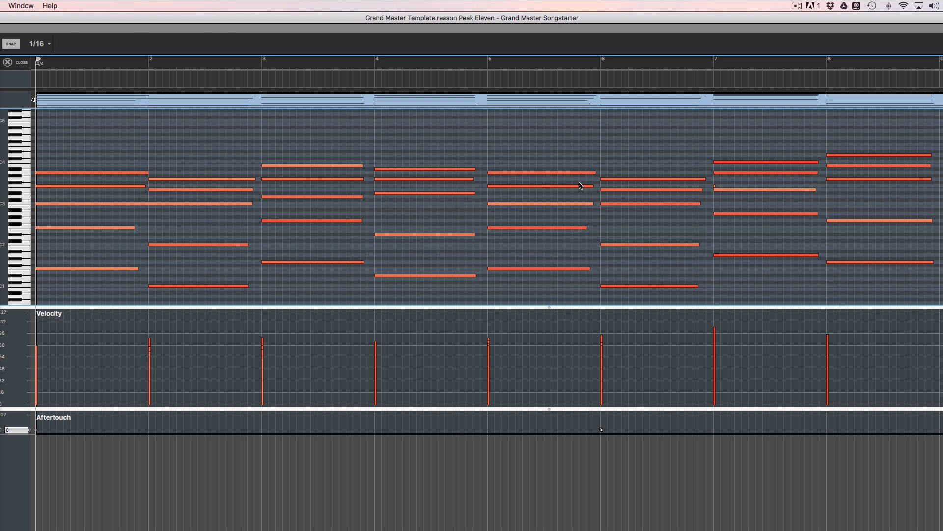
click(716, 186)
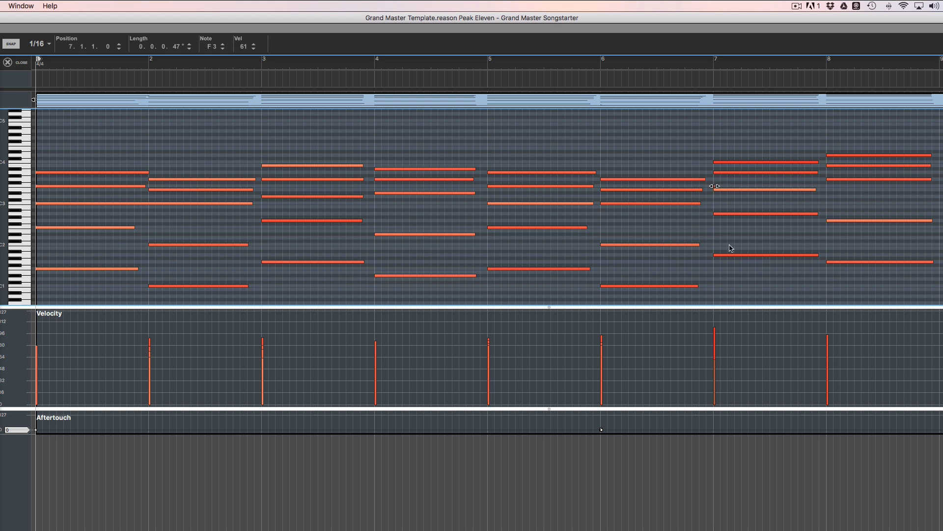
key(Delete)
- Give all the notes in the chord clip a fixed length of 1.0.0.0 and leave the note editor
scroll(590, 230, down, 1)
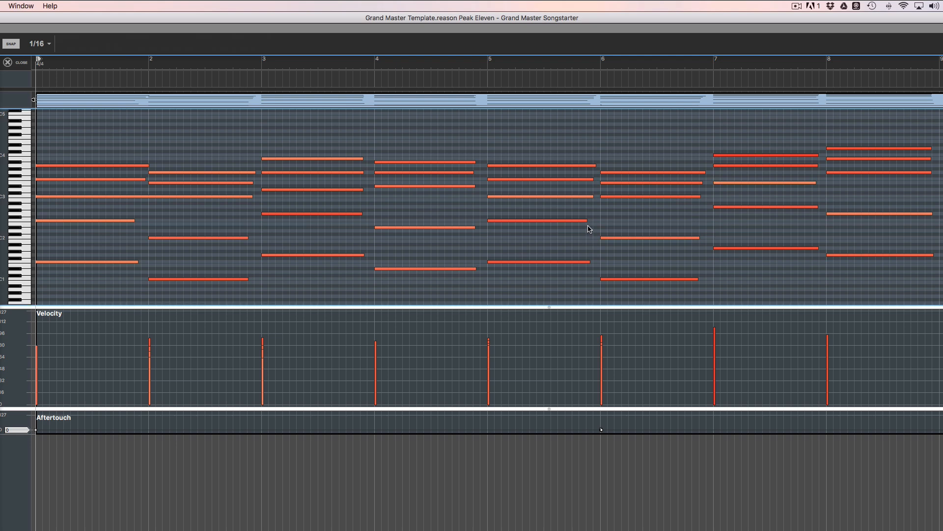
key(super+a)
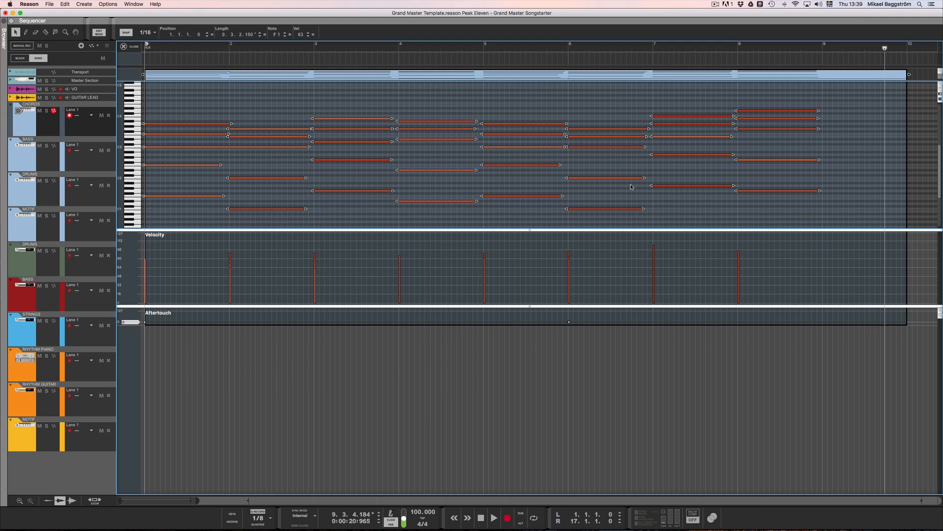
key(F8)
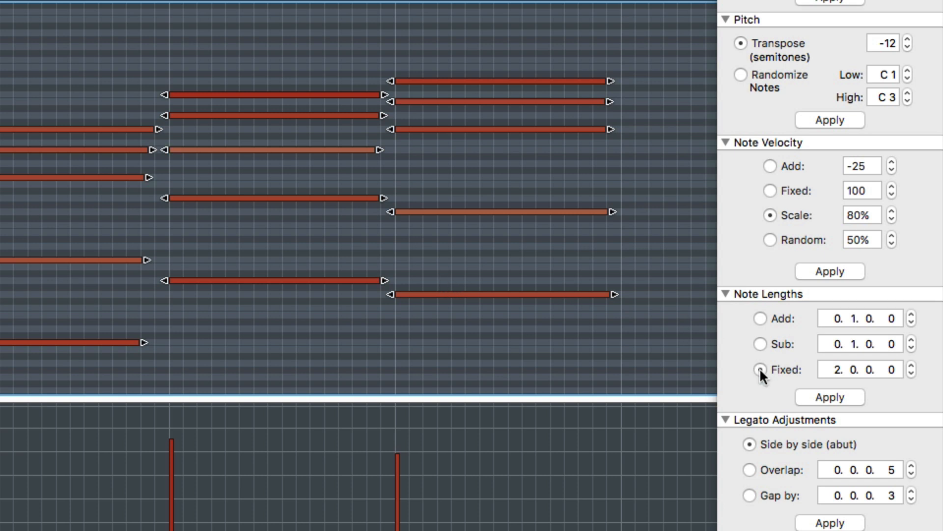
click(835, 369)
click(912, 372)
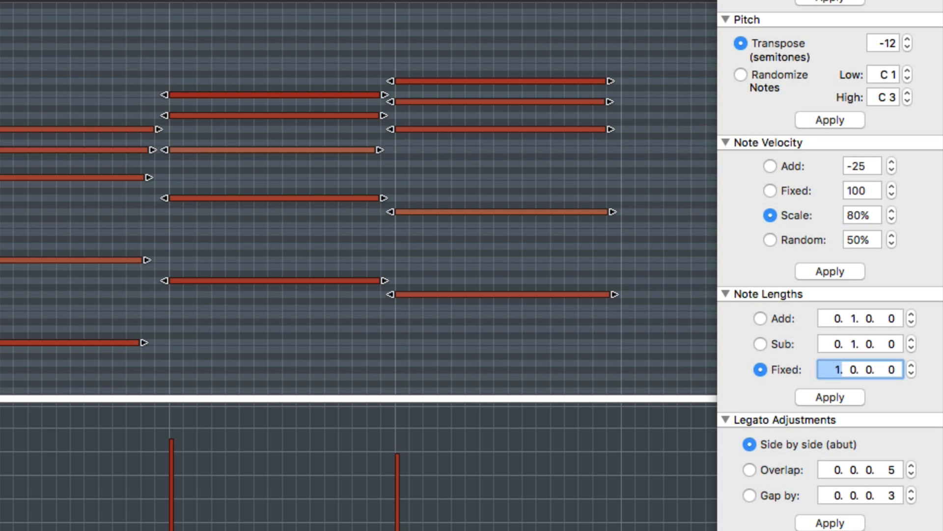
click(829, 397)
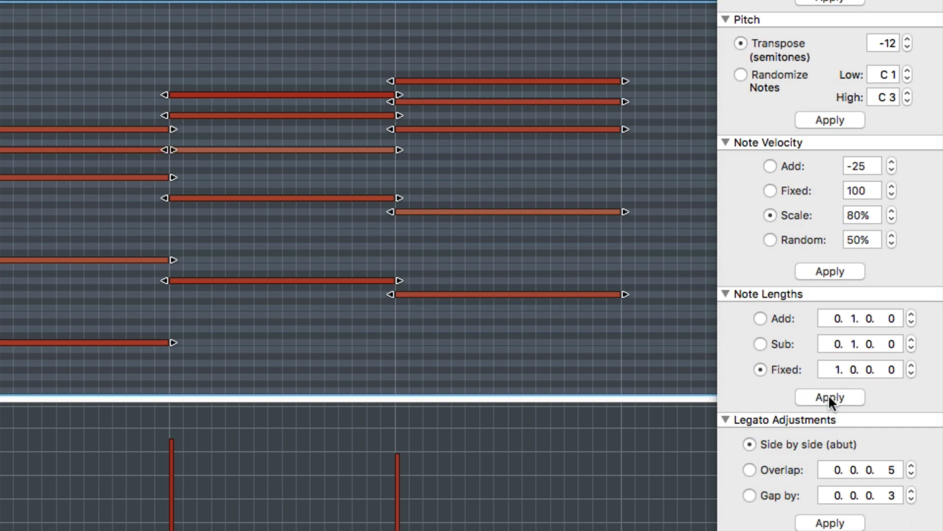
key(Escape)
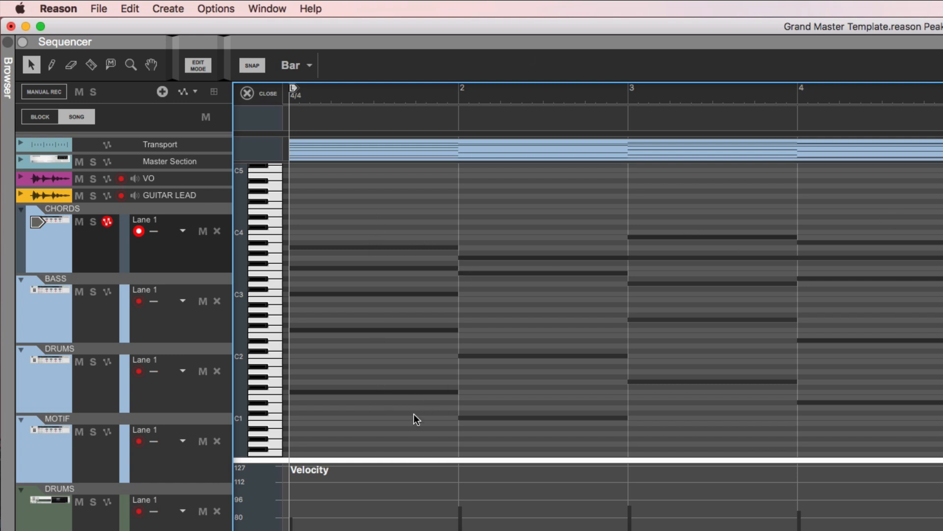
click(198, 65)
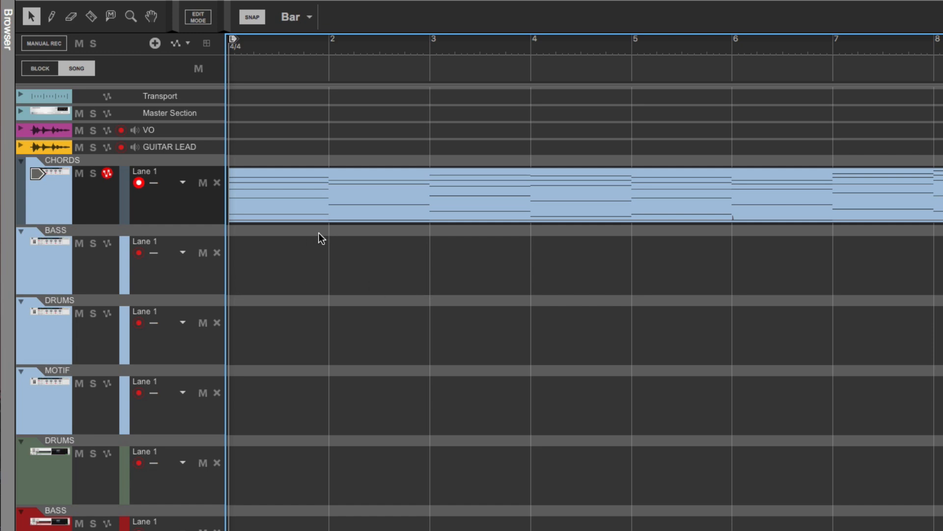
- Delete the recorded chord clip on the CHORDS track and draw an empty clip 9.0.0.0 long from bar 1
click(348, 204)
key(Delete)
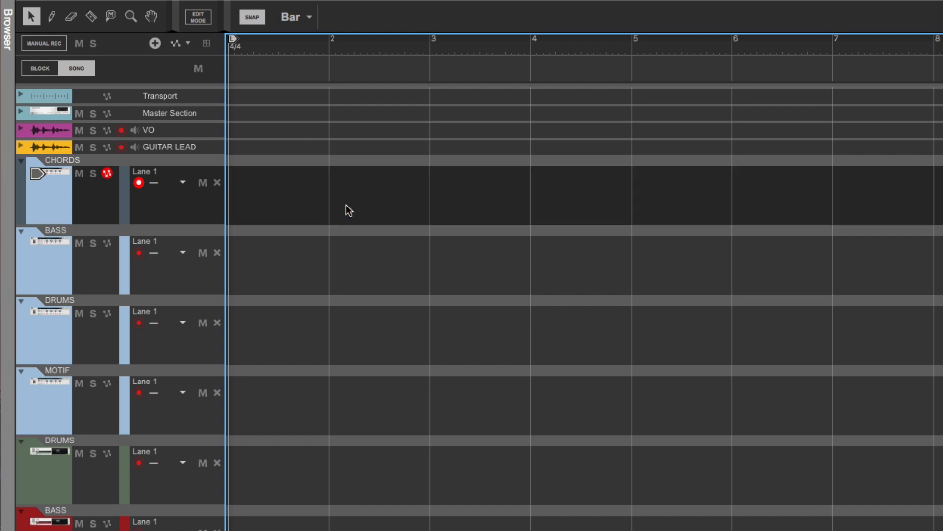
key(w)
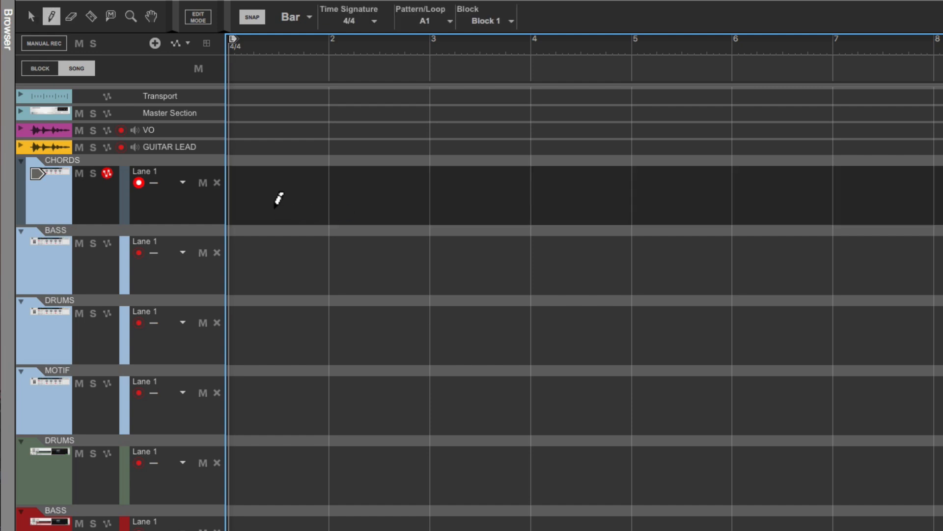
drag(279, 200, 941, 197)
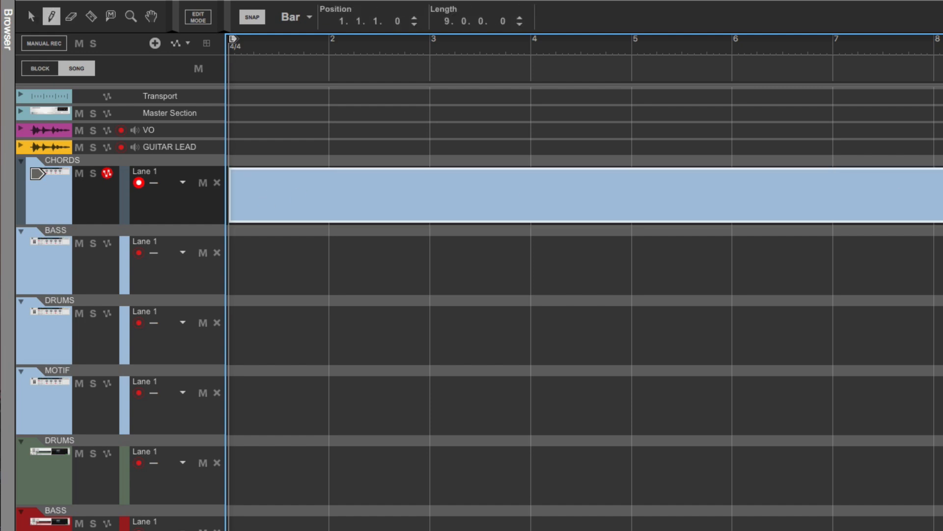
- Open the empty CHORDS clip, draw a one-bar note at its start and move it up to C3
key(q)
click(450, 191)
double_click(450, 185)
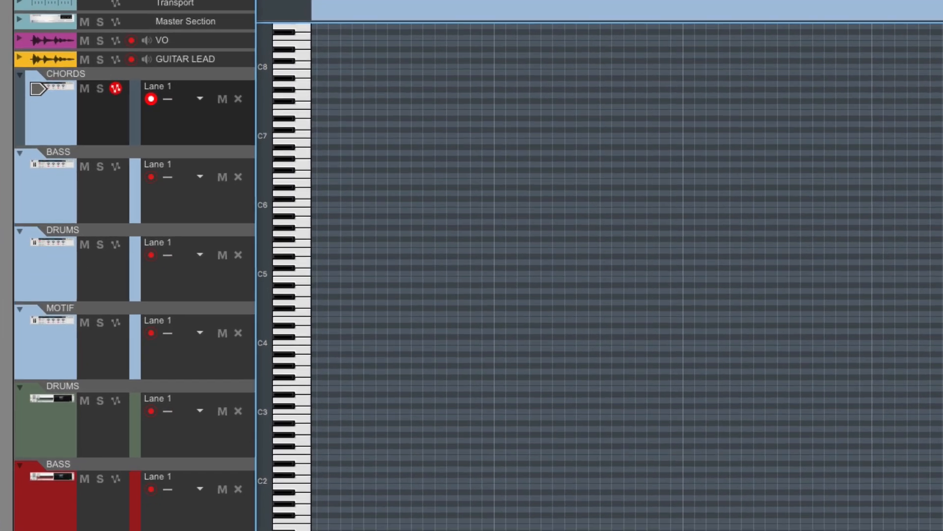
key(w)
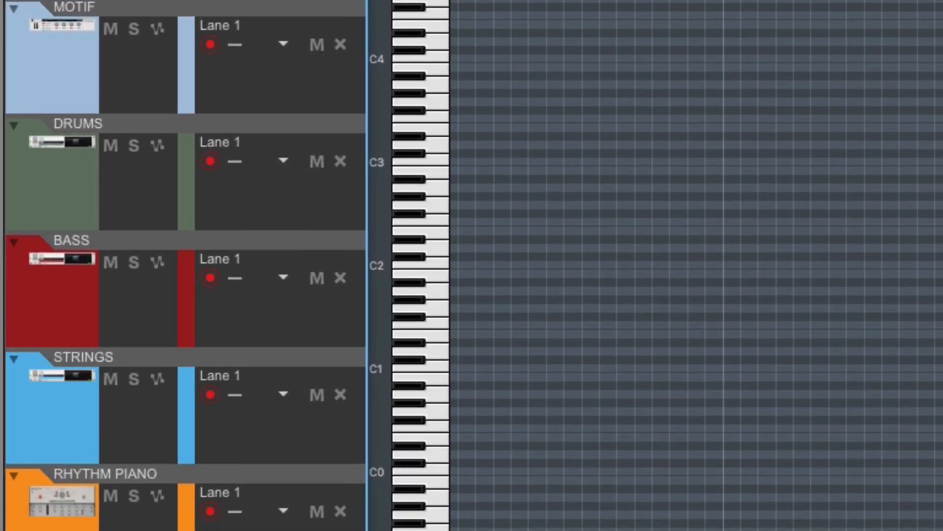
scroll(693, 265, left, 5)
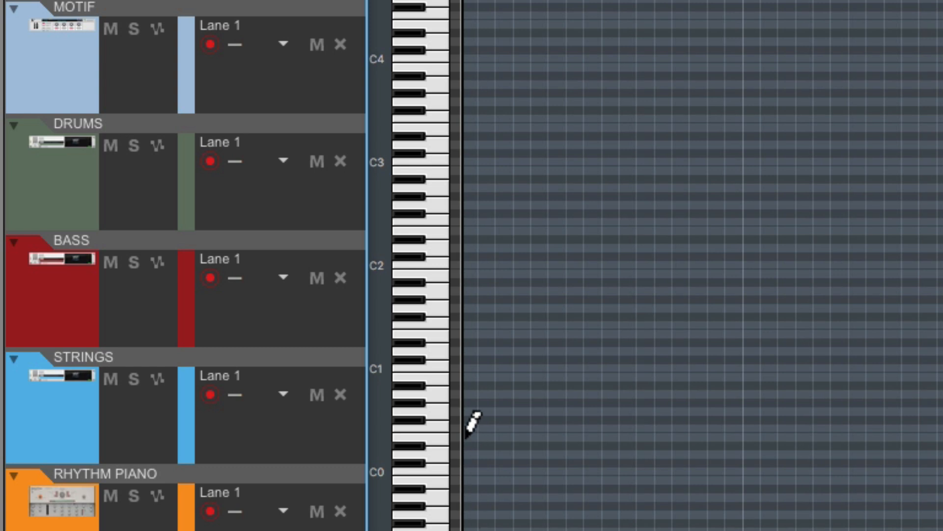
drag(466, 429, 739, 429)
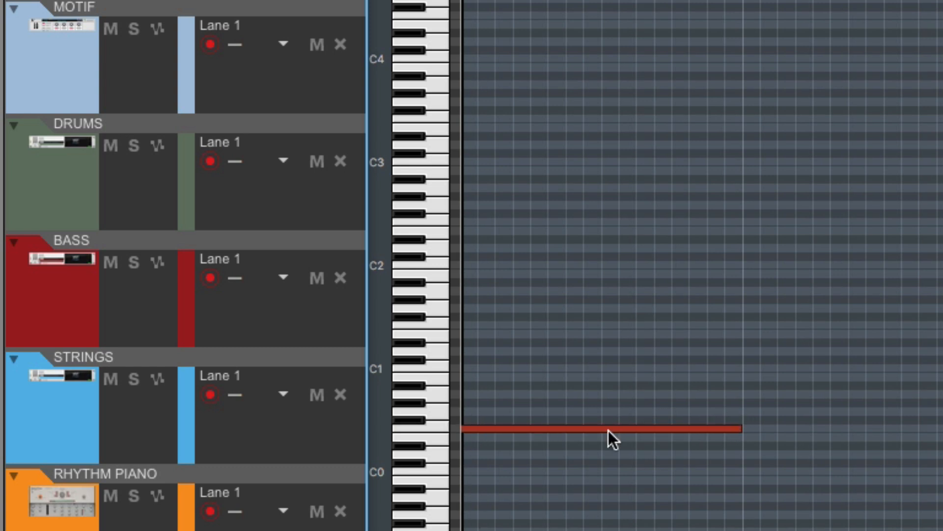
drag(608, 431, 603, 164)
- Add one-bar E3 and G3 notes above the C3 note to form a triad and play it back
key(e)
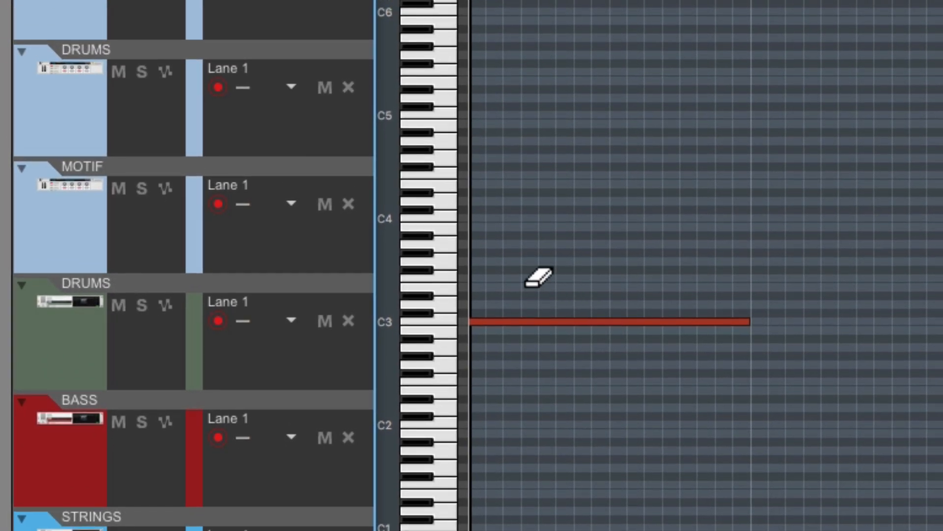
key(w)
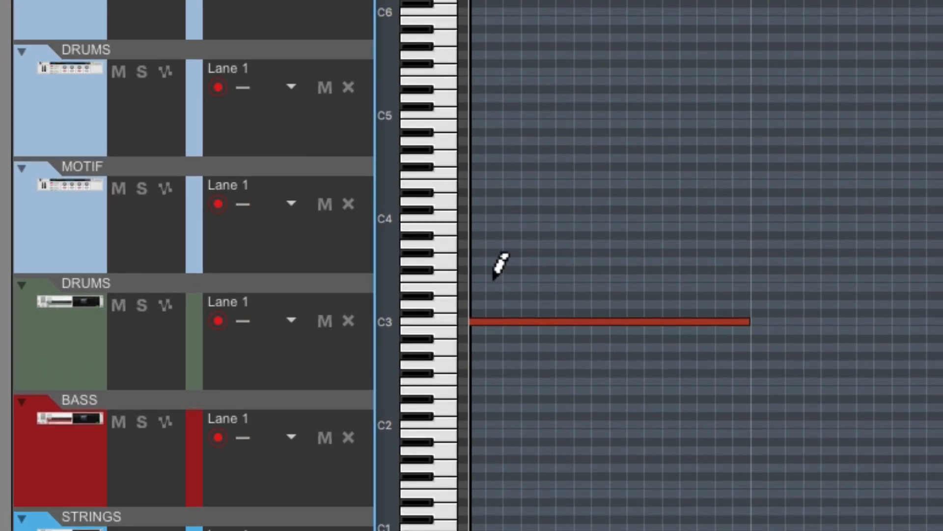
drag(480, 290, 751, 291)
drag(482, 265, 755, 262)
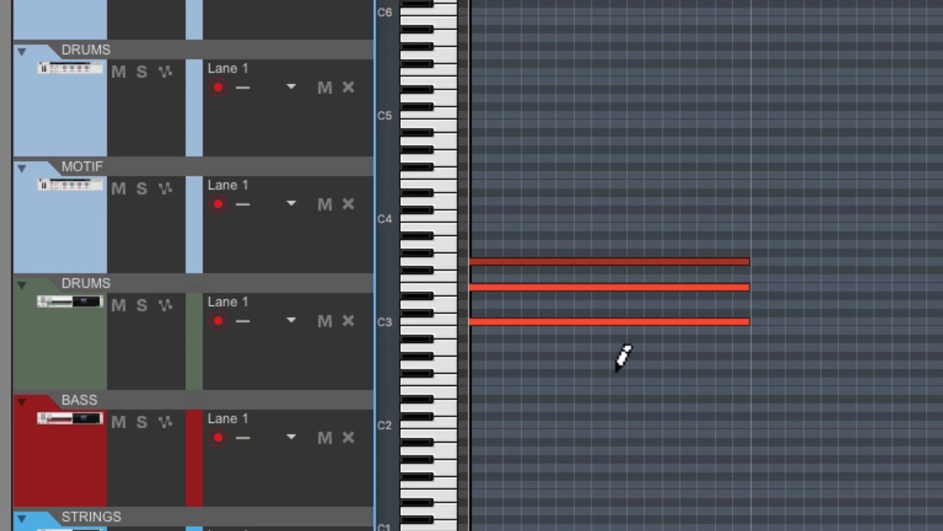
key(space)
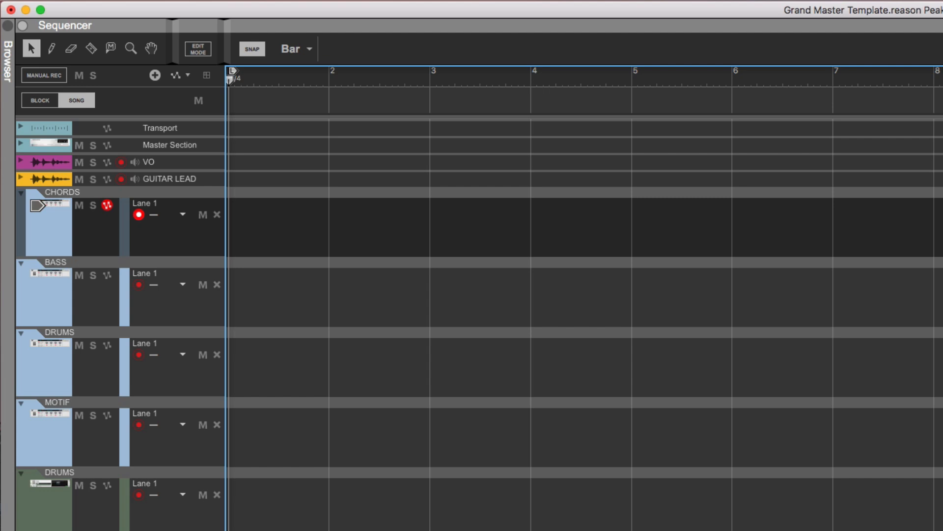
- Add the Scales & Chords player from the Players devices to the CHORDS track
click(78, 241)
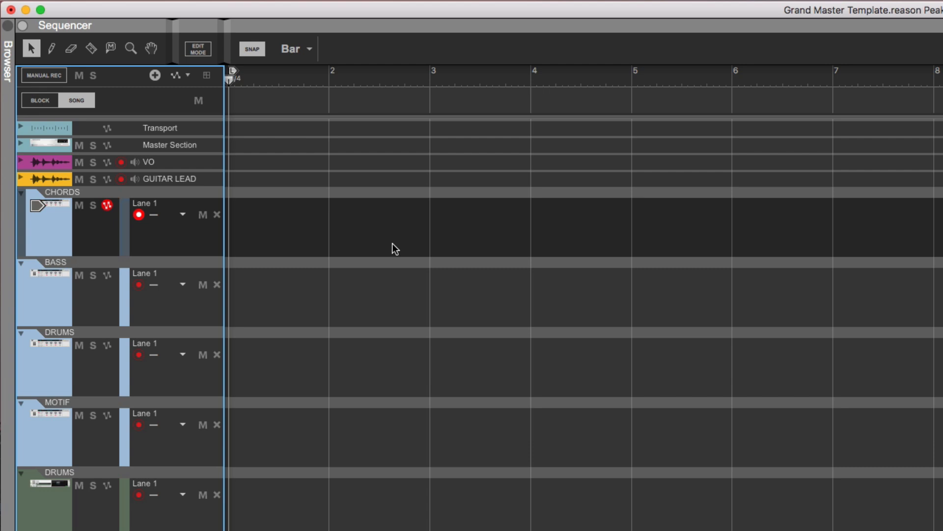
click(449, 255)
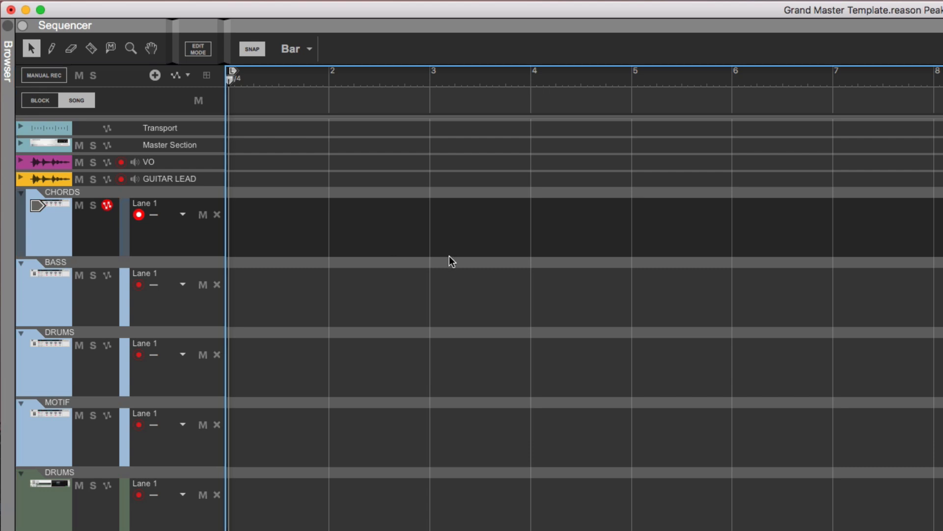
key(F3)
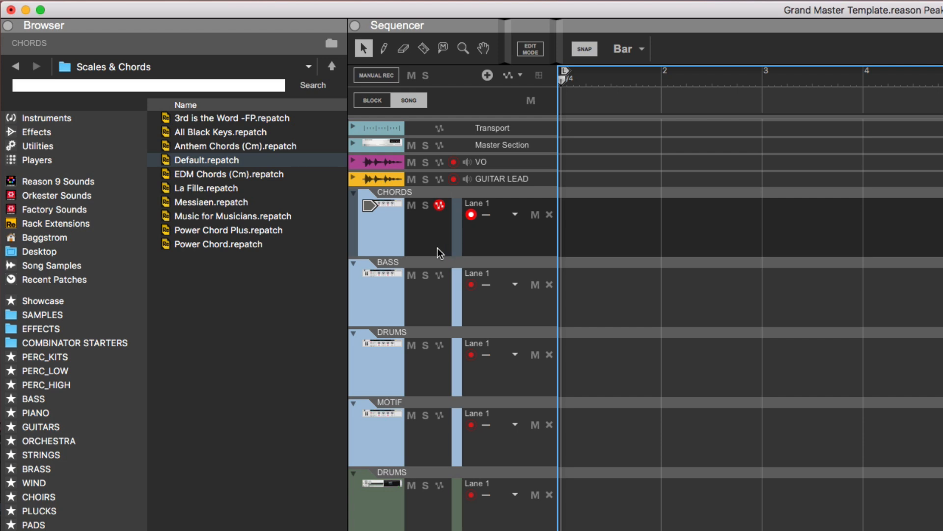
click(39, 162)
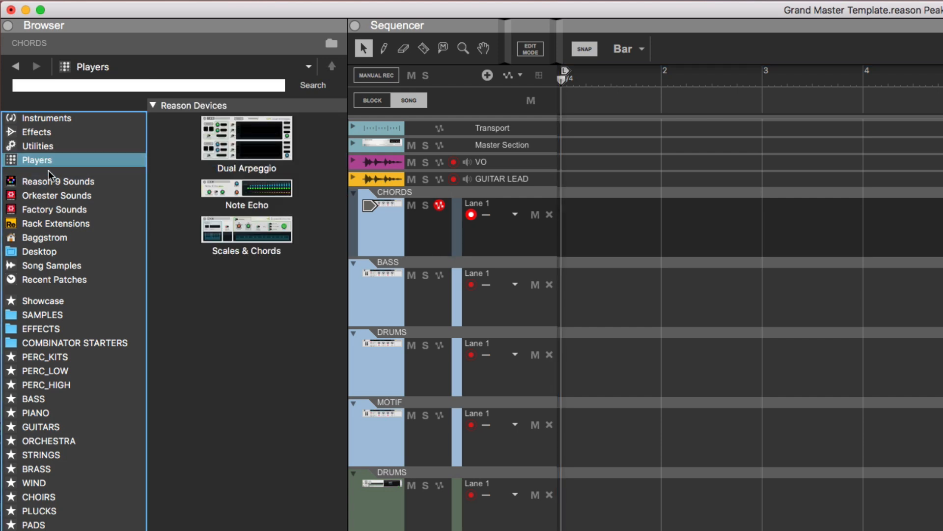
click(222, 224)
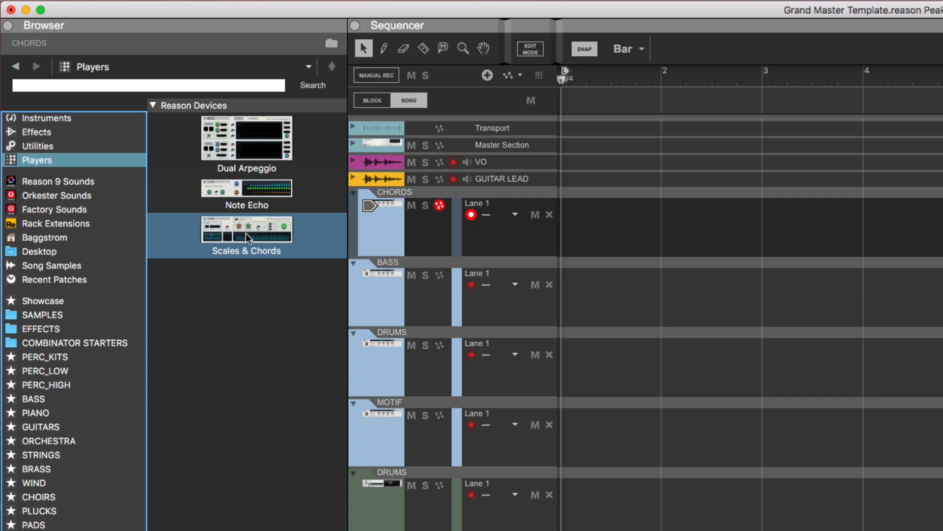
drag(233, 232, 435, 235)
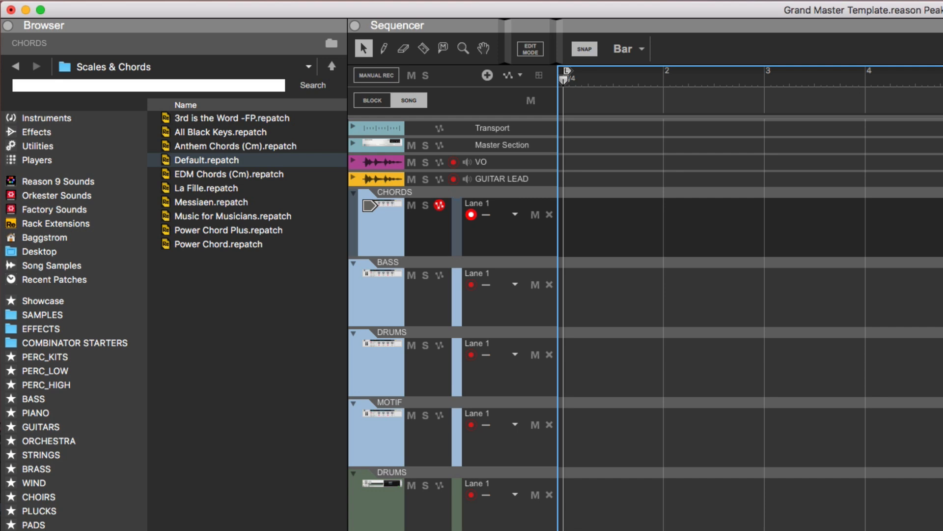
- Record two one-bar notes, C3 and G3, on the CHORDS track from bar 1 and inspect the clip in the note editor
click(383, 241)
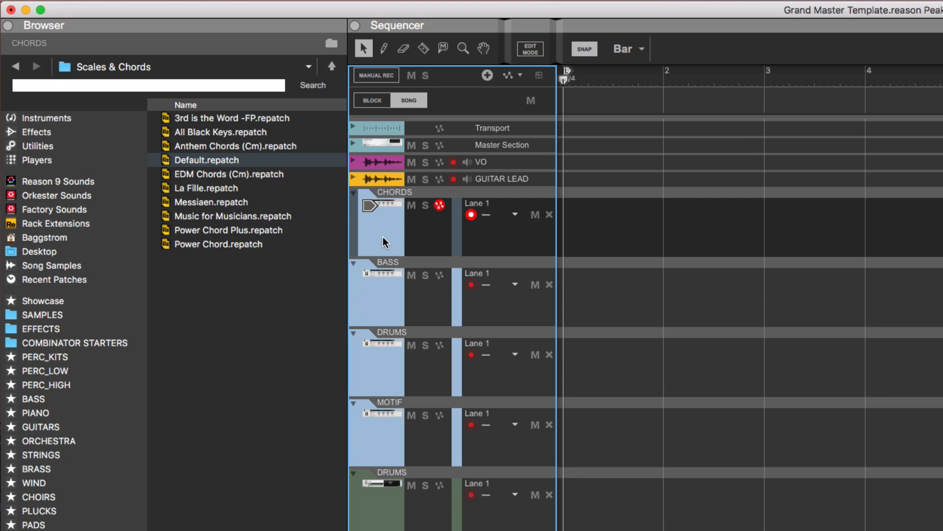
key(F7)
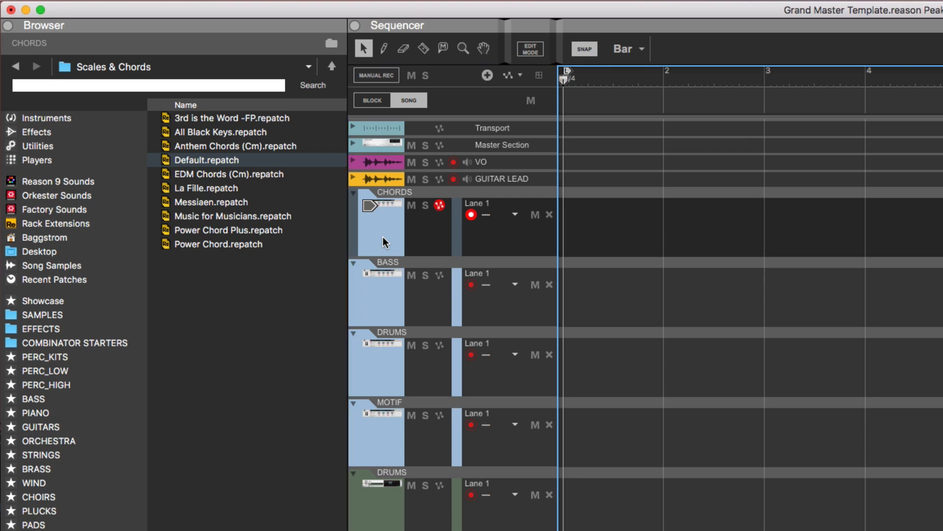
key(super+Return)
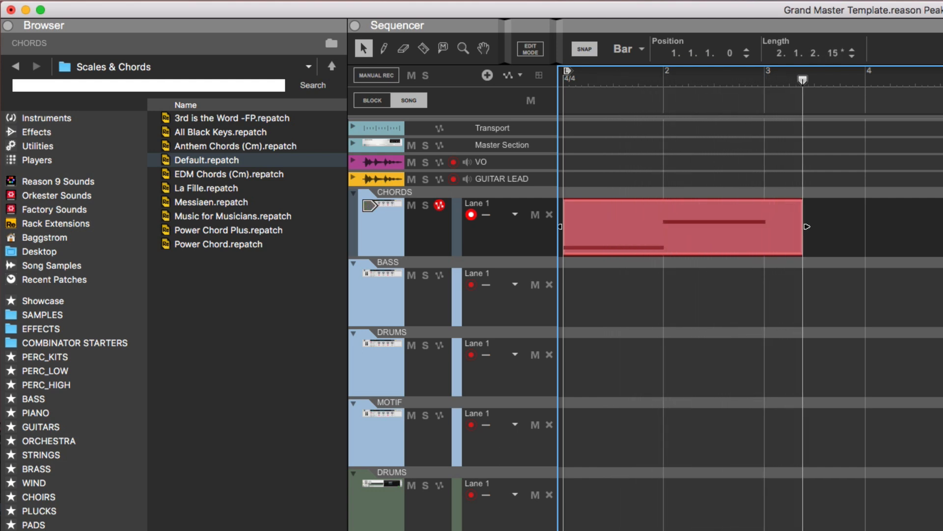
key(space)
double_click(597, 239)
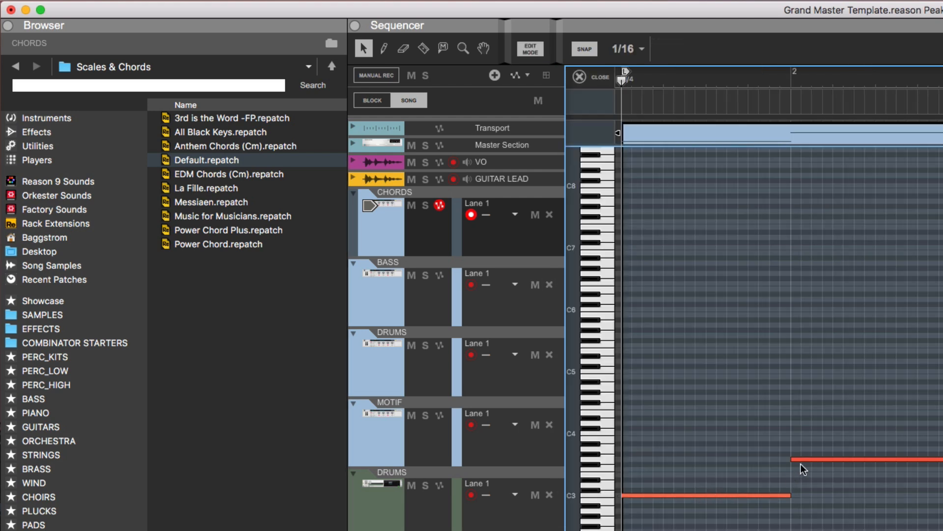
click(531, 49)
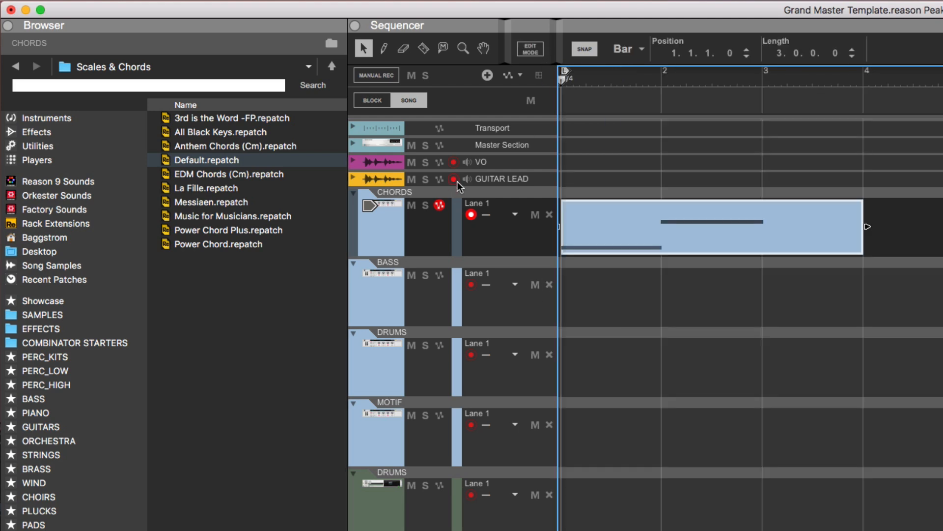
- Show the CHORDS track's Scales & Chords player in the rack and audition chords from its scale keyboard
click(391, 241)
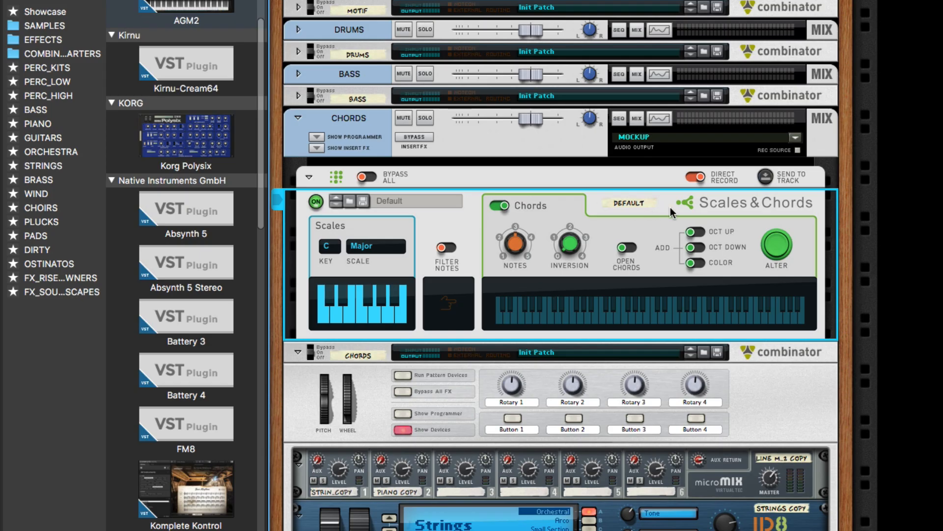
click(359, 356)
click(414, 254)
click(323, 314)
- Set the Scales & Chords key to E and the scale to Spanish, and audition the E chord
click(329, 248)
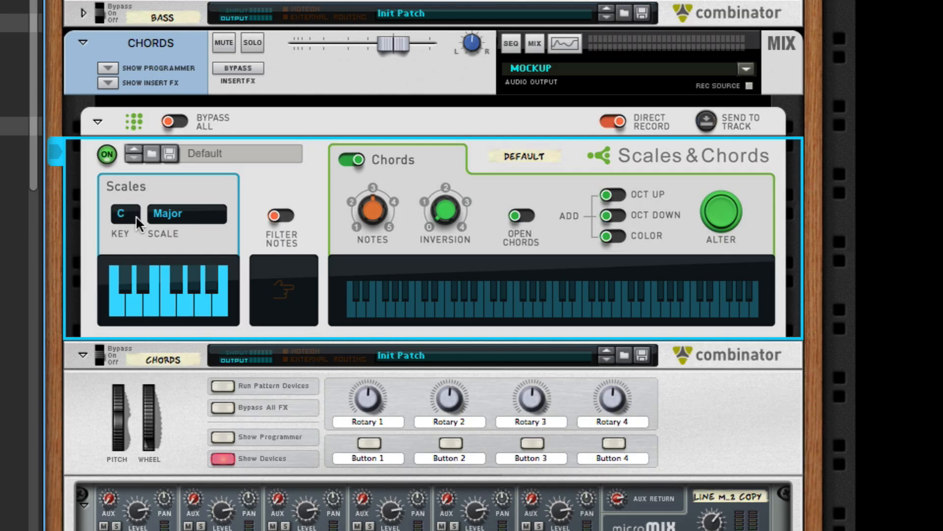
click(132, 216)
click(154, 278)
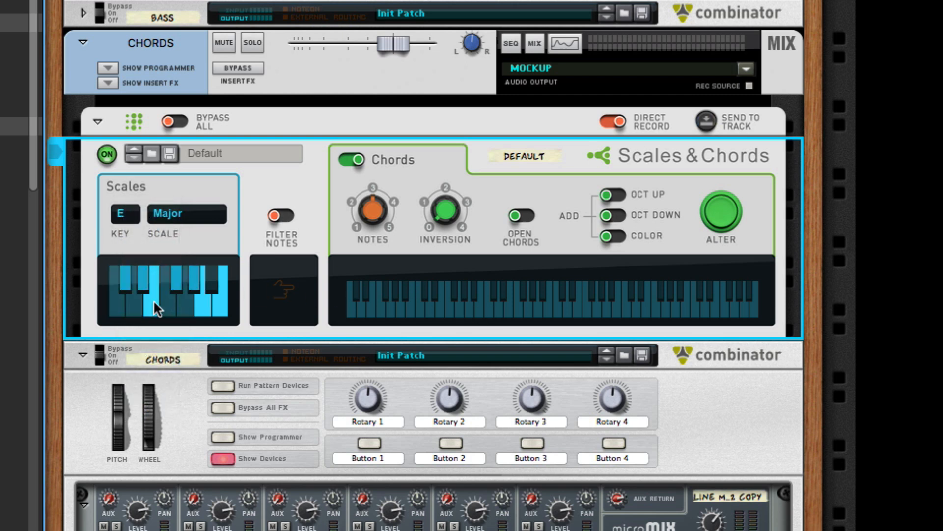
click(206, 218)
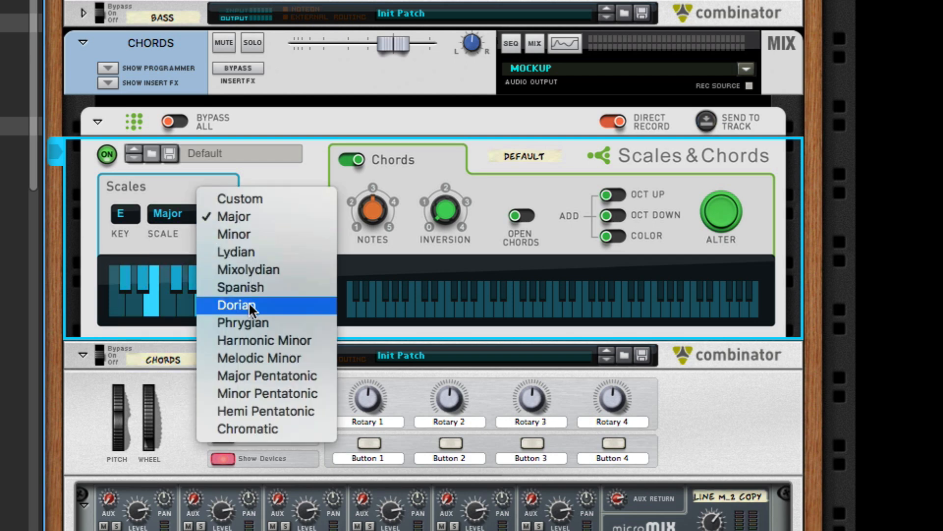
click(255, 283)
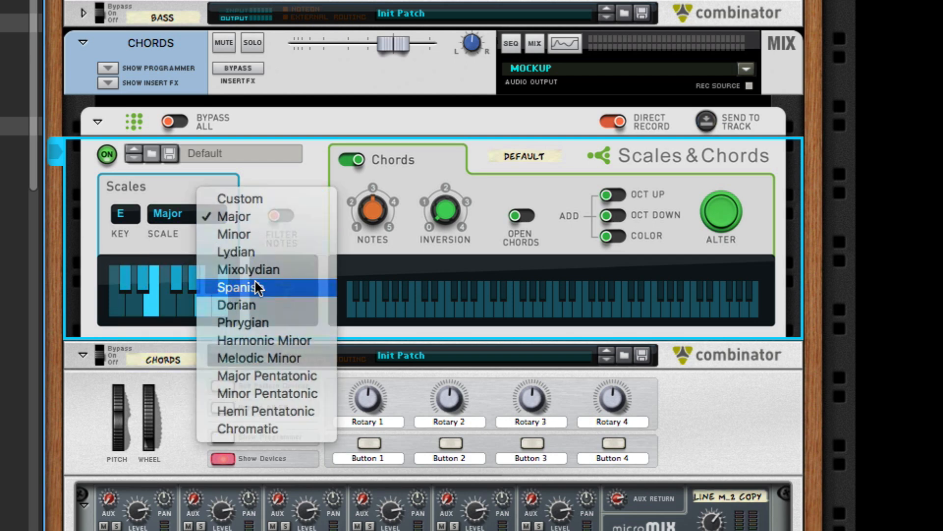
click(155, 315)
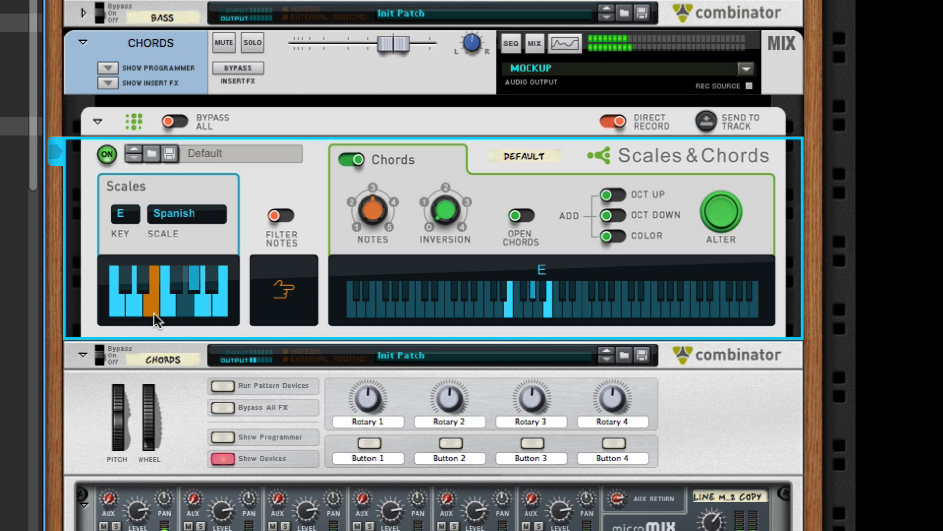
- Set the Scales & Chords key to C and the scale to Harmonic Minor, and audition a chord from it
click(127, 214)
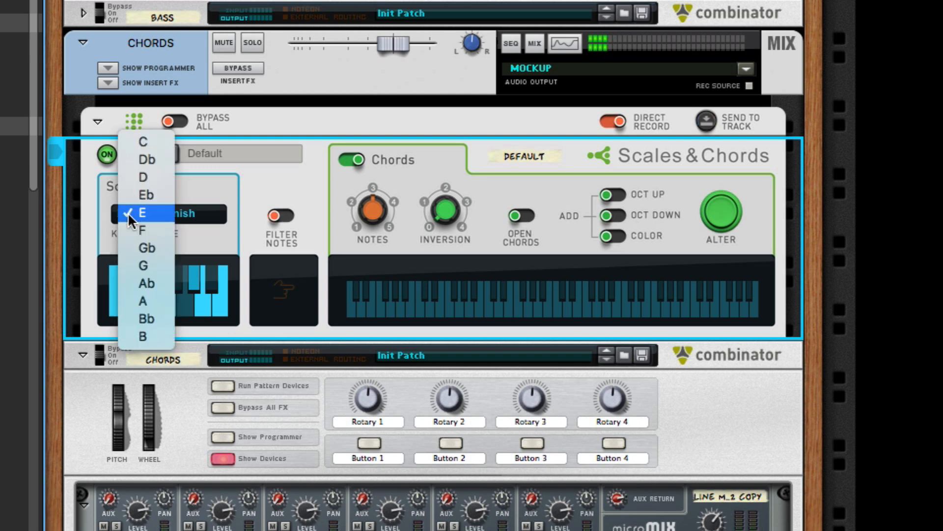
click(149, 142)
click(173, 211)
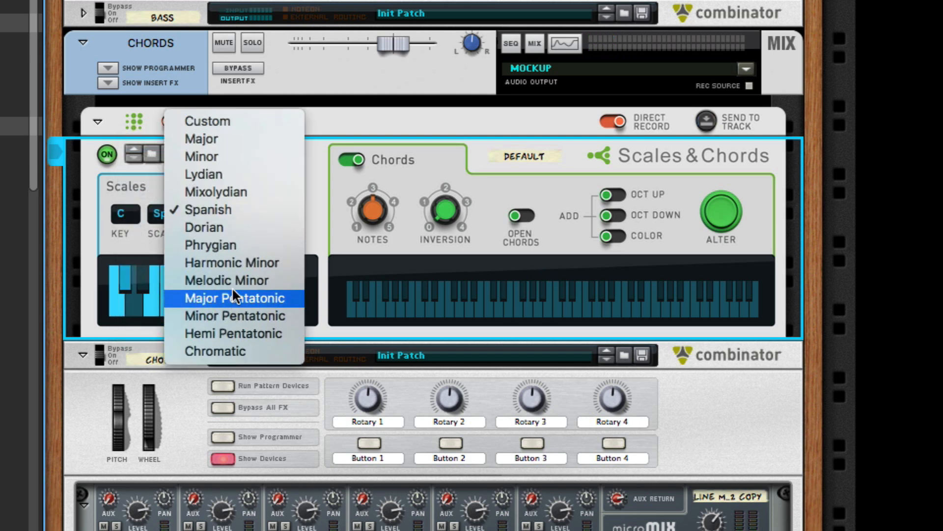
click(222, 265)
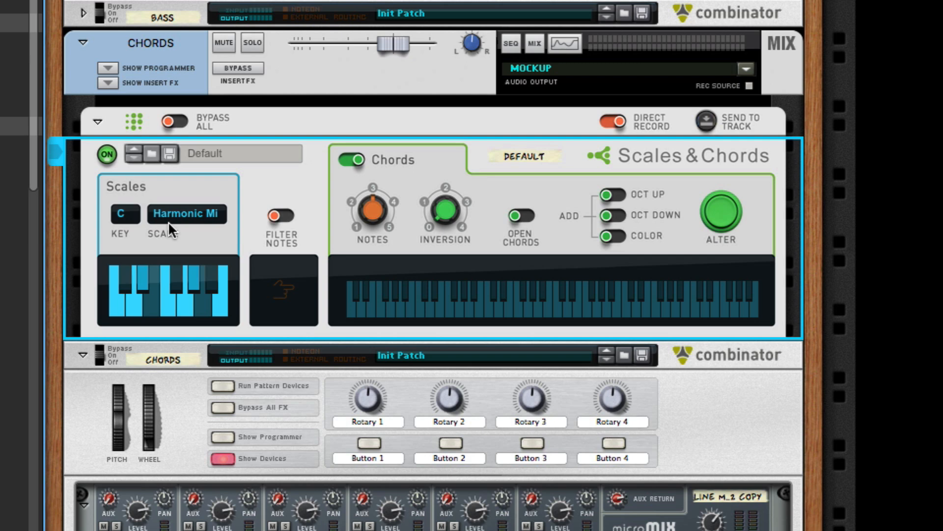
click(140, 282)
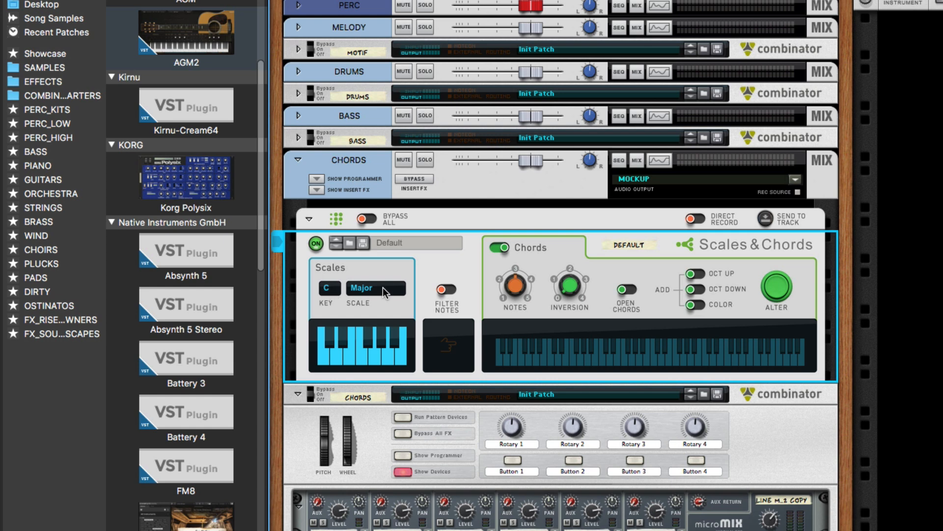
- Audition the C and G chords of the C Major scale on the player's scale keyboard
click(317, 353)
click(369, 355)
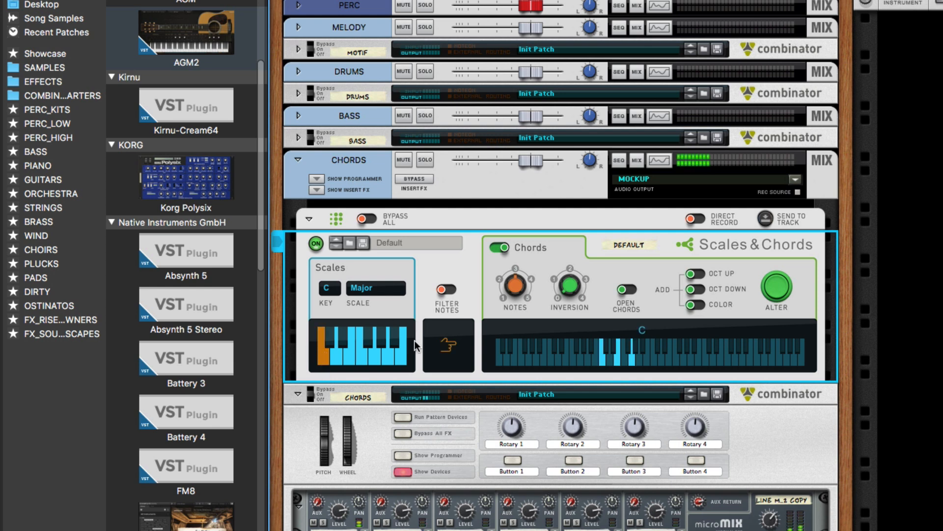
click(372, 359)
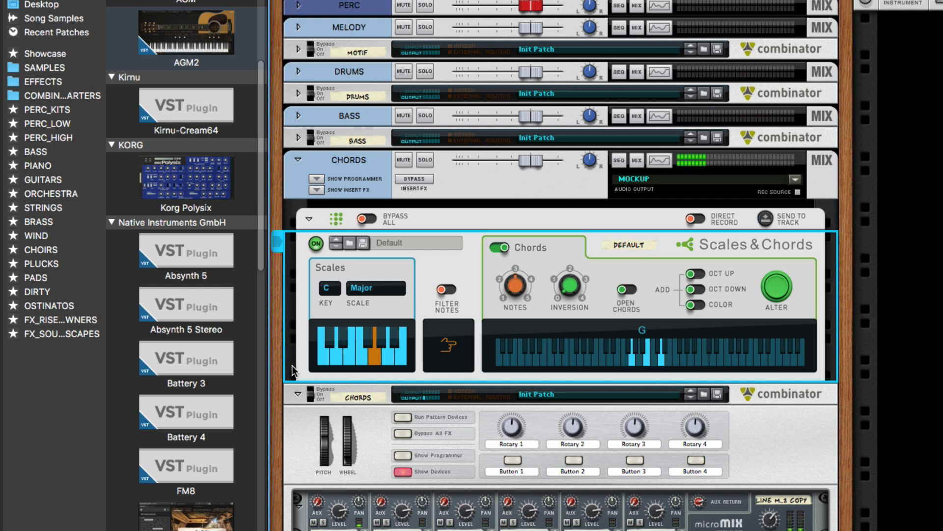
click(322, 356)
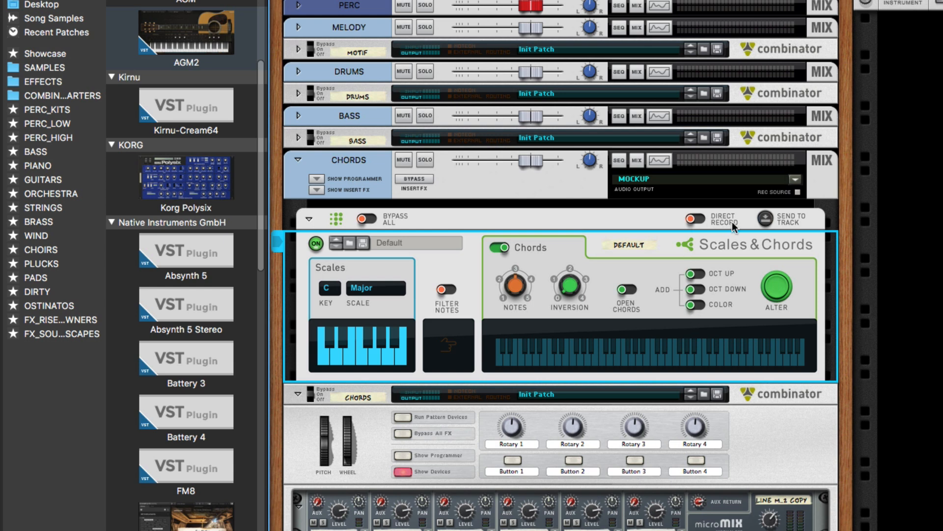
- Turn on Direct Record for the CHORDS players, replace the single-note clip with a recording of full chords, and inspect its notes
click(699, 220)
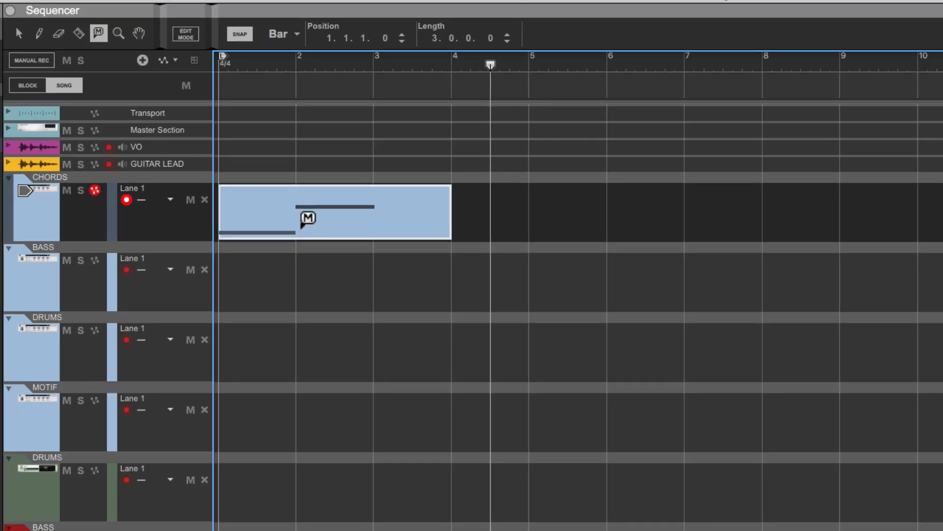
key(q)
key(Delete)
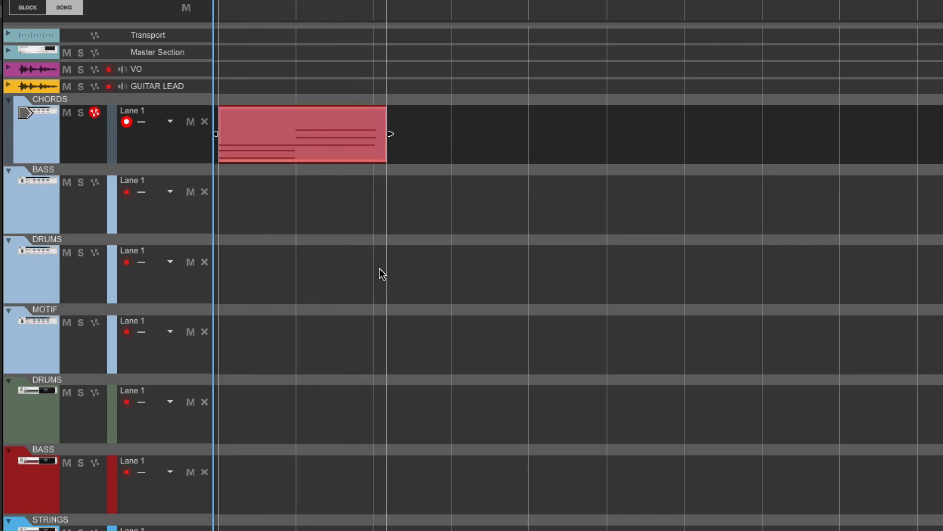
key(space)
double_click(323, 158)
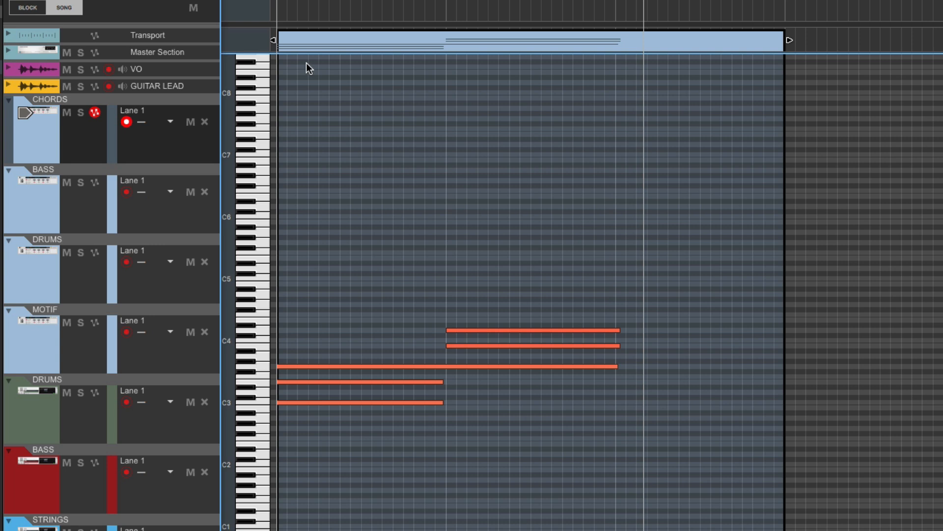
key(ctrl+e)
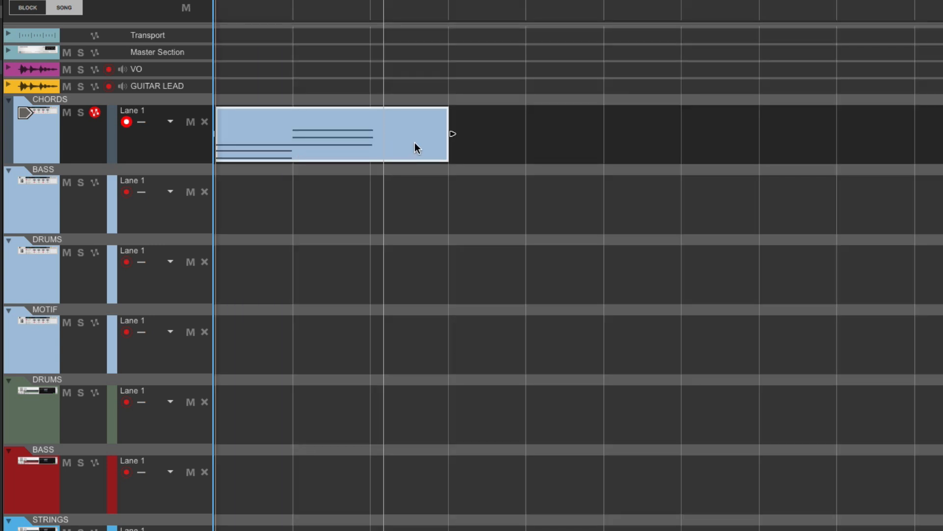
- Shorten the recorded CHORDS clip to end at bar 3 and split it at bar 2 so each chord has its own clip
drag(445, 134, 371, 138)
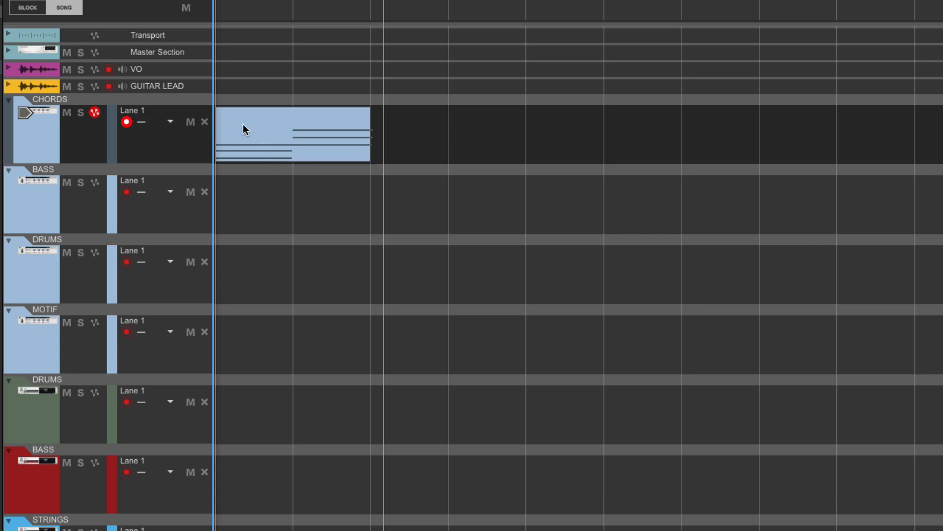
click(291, 5)
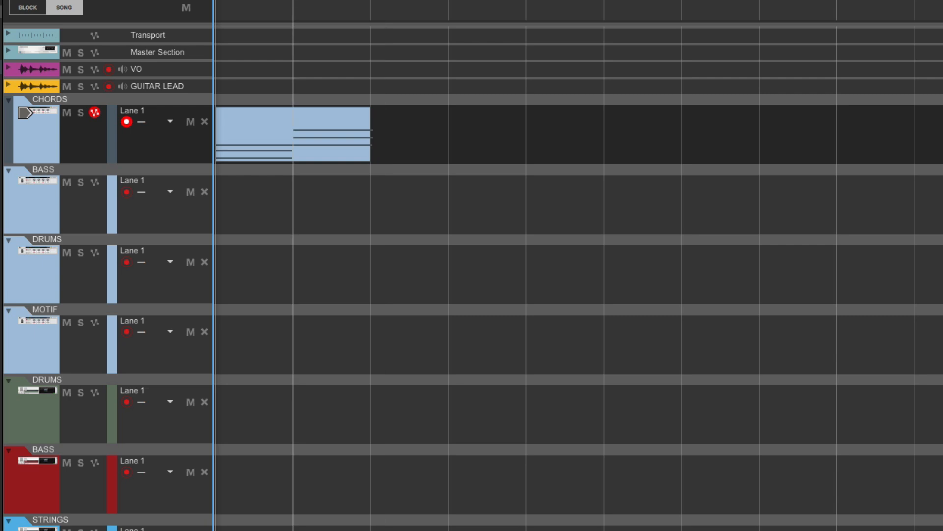
click(298, 128)
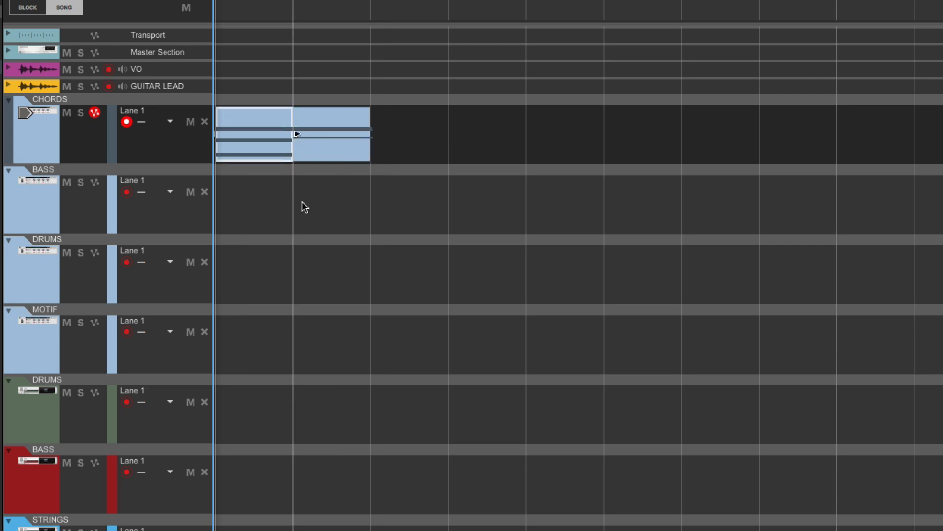
- Label the first CHORDS clip "C Maj" and the second one "G Maj"
right_click(262, 114)
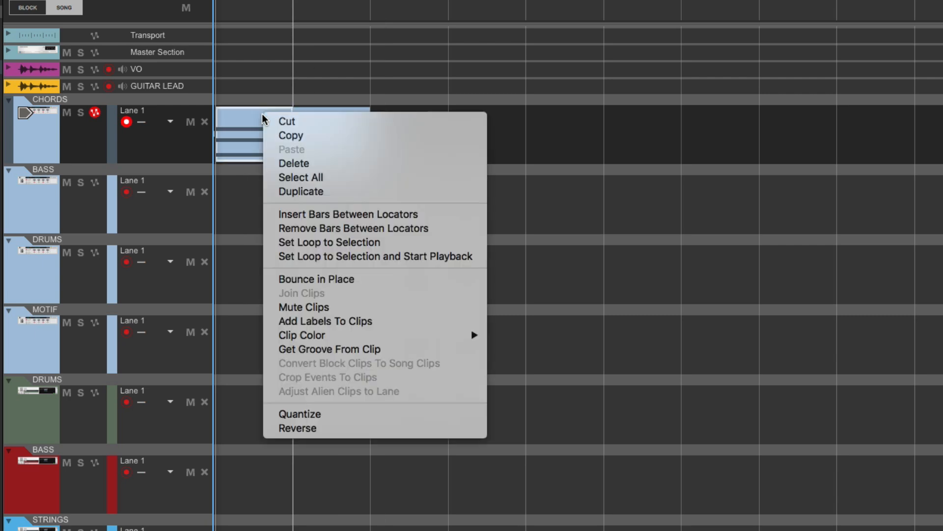
click(323, 320)
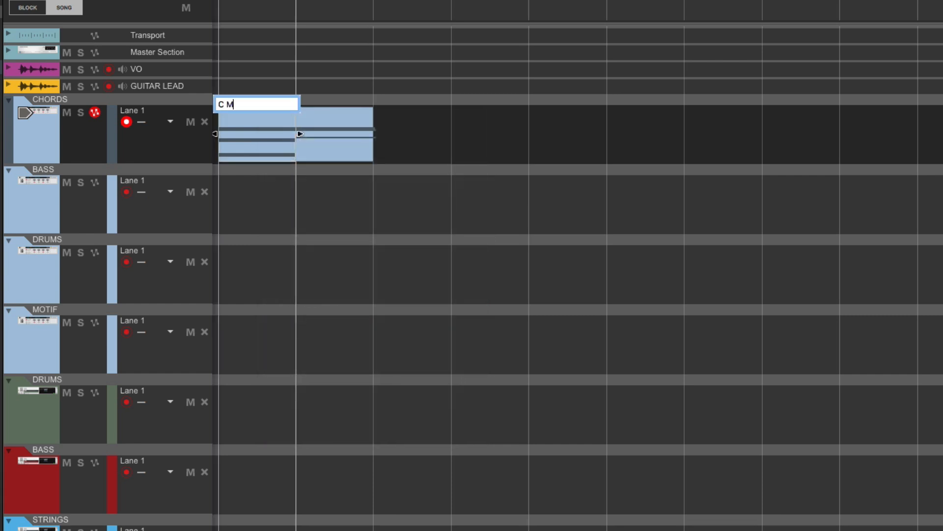
key(Return)
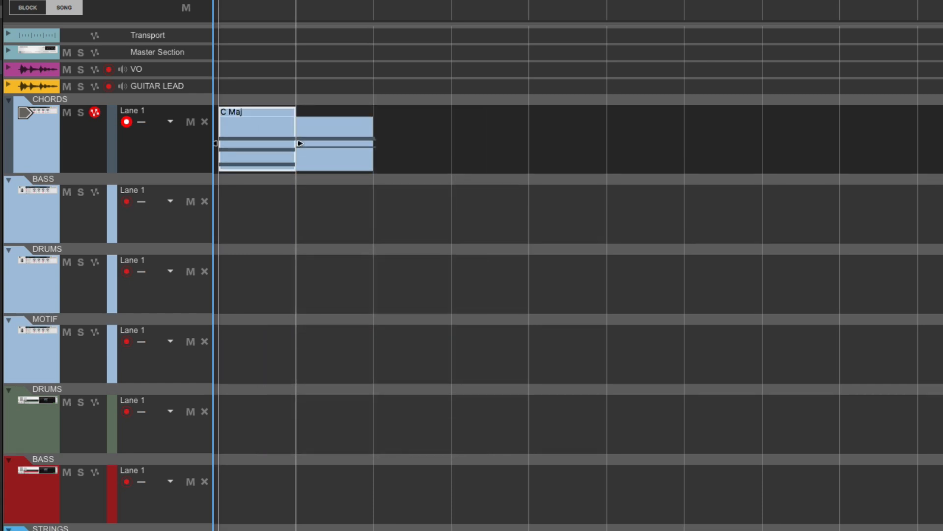
right_click(358, 158)
click(414, 363)
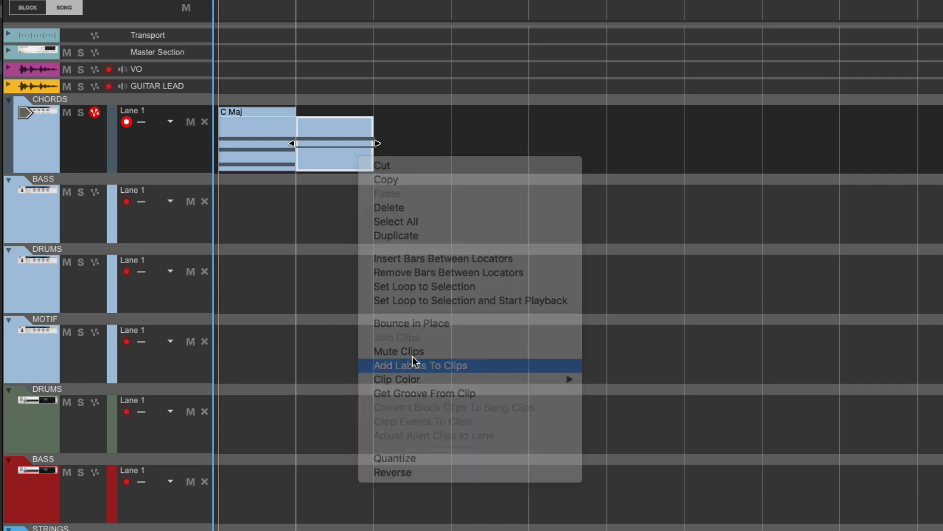
text(G Maj)
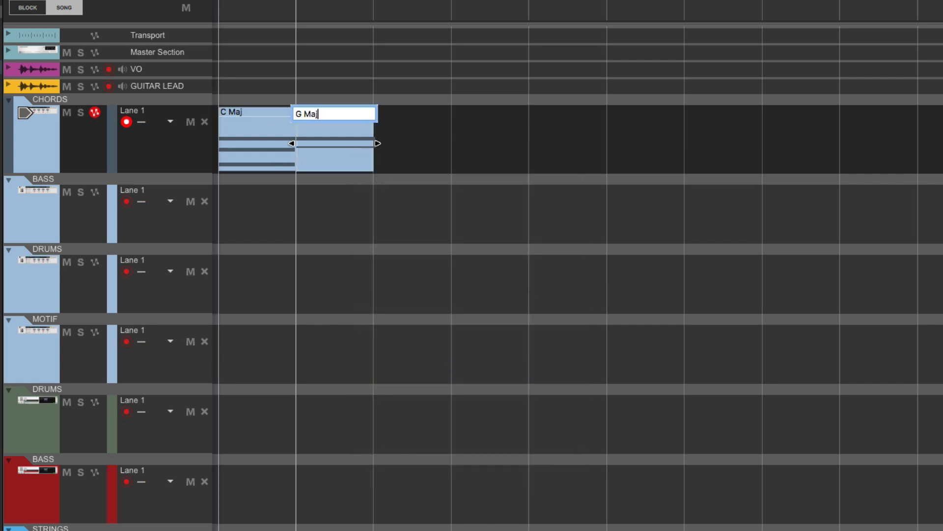
key(Return)
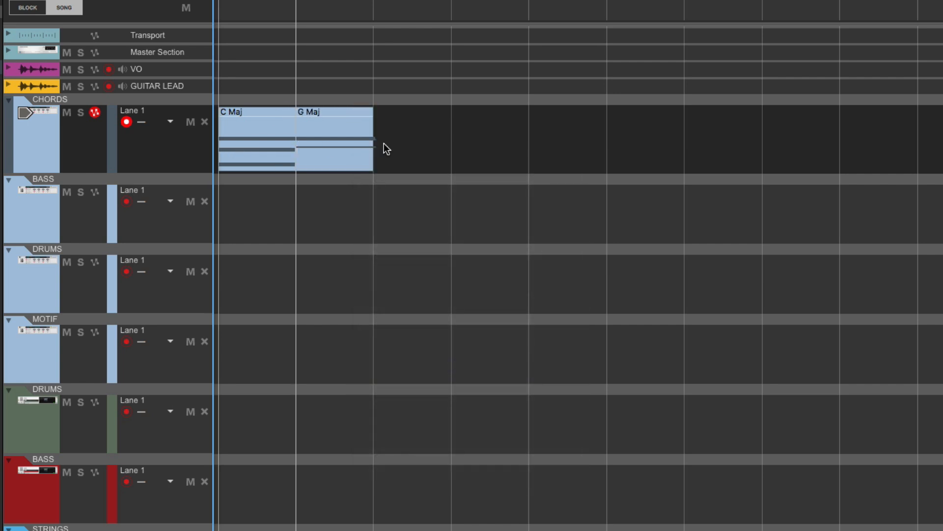
- Duplicate the C Maj and G Maj clips together and place the copies at bar 1 on the STRINGS track
drag(250, 133, 250, 134)
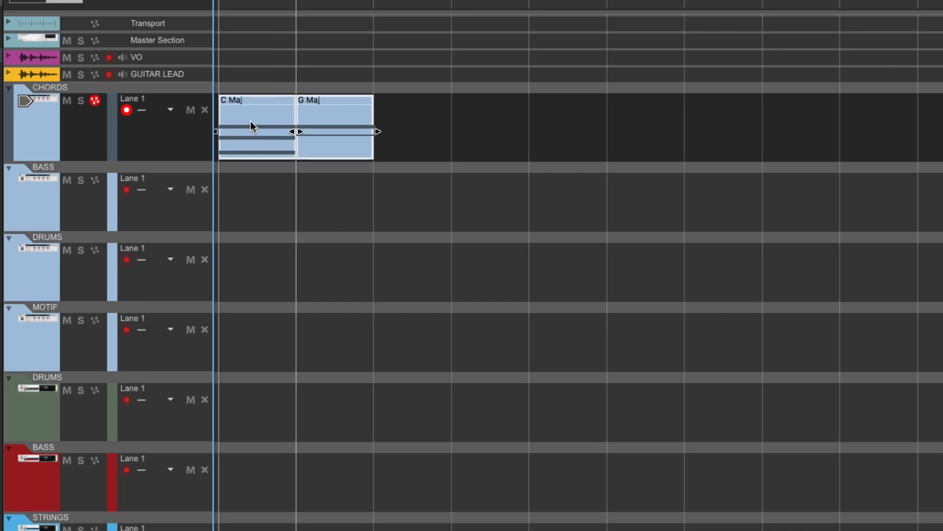
key(super+d)
drag(450, 157, 361, 386)
drag(364, 238, 235, 384)
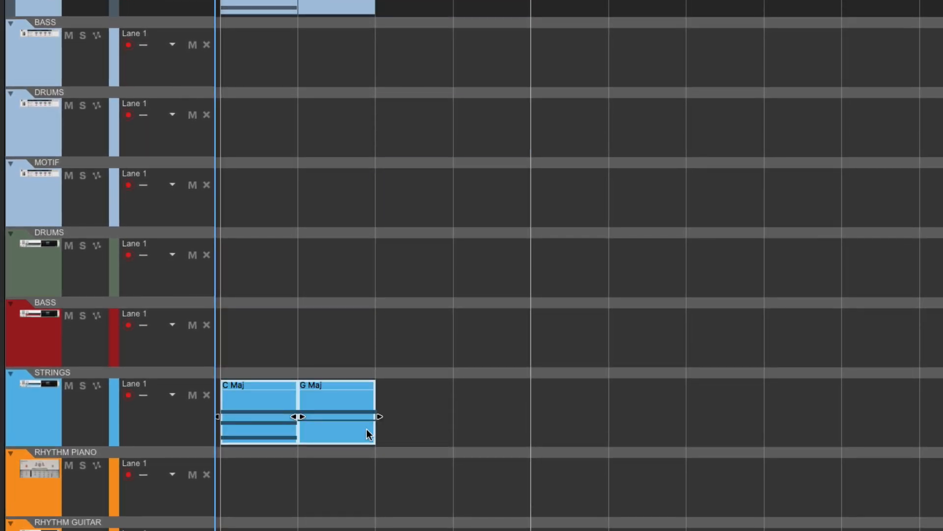